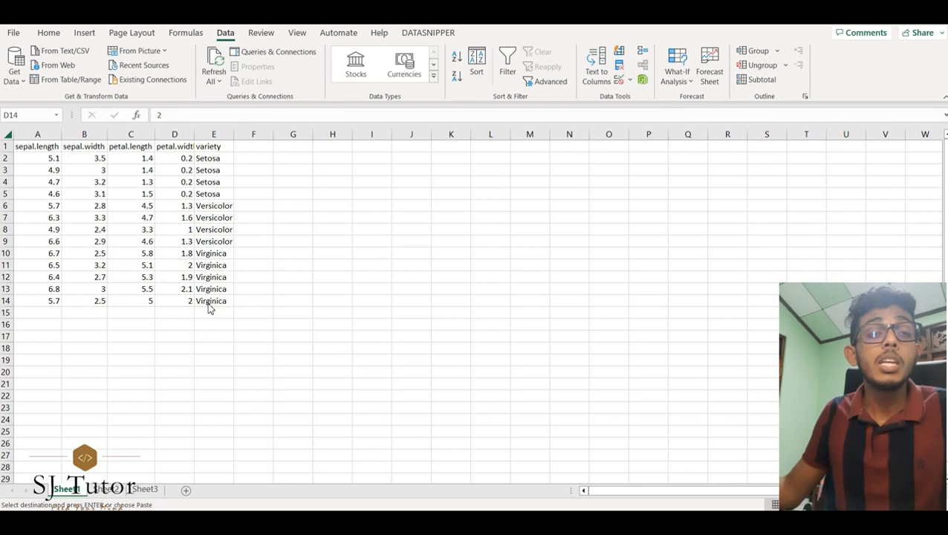
Step: Copy the range C7:E10 and paste it transposed into cell A17
{"action": "left_click", "coordinate": [122, 220]}
{"action": "left_click_drag", "start_coordinate": [148, 219], "coordinate": [214, 254]}
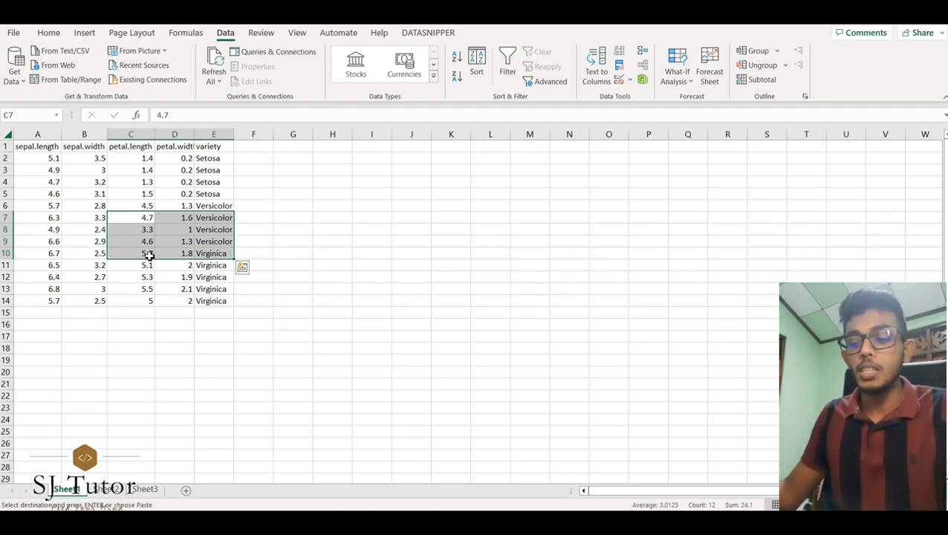
{"action": "left_click", "coordinate": [43, 339]}
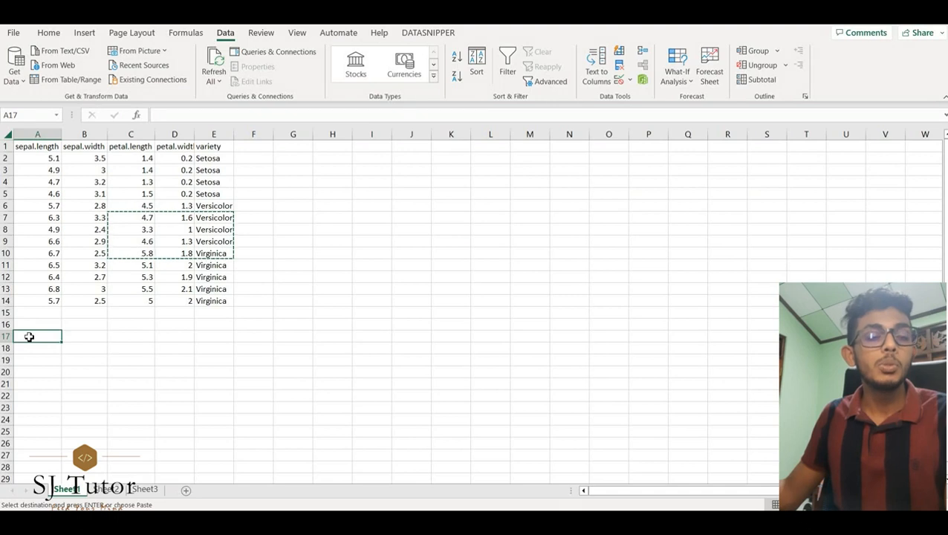
{"action": "right_click", "coordinate": [28, 337]}
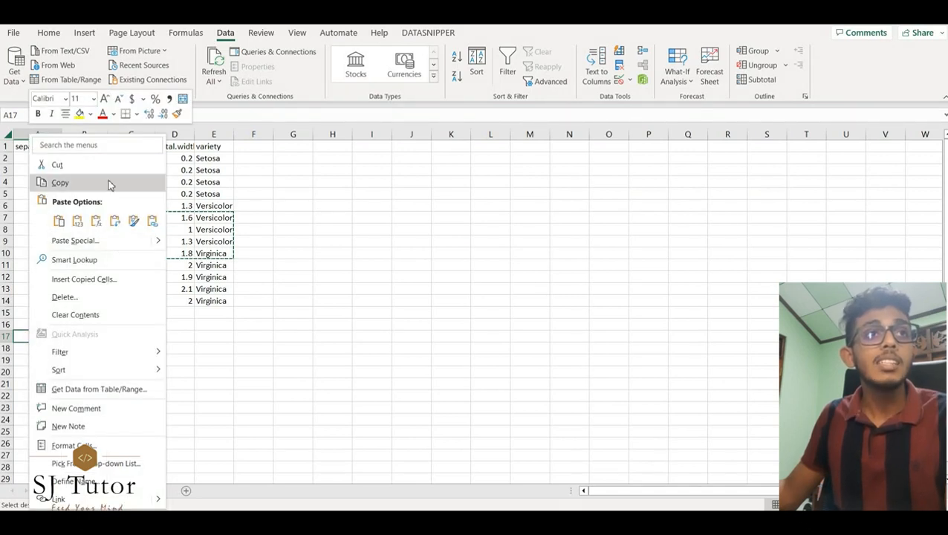
{"action": "left_click", "coordinate": [126, 246]}
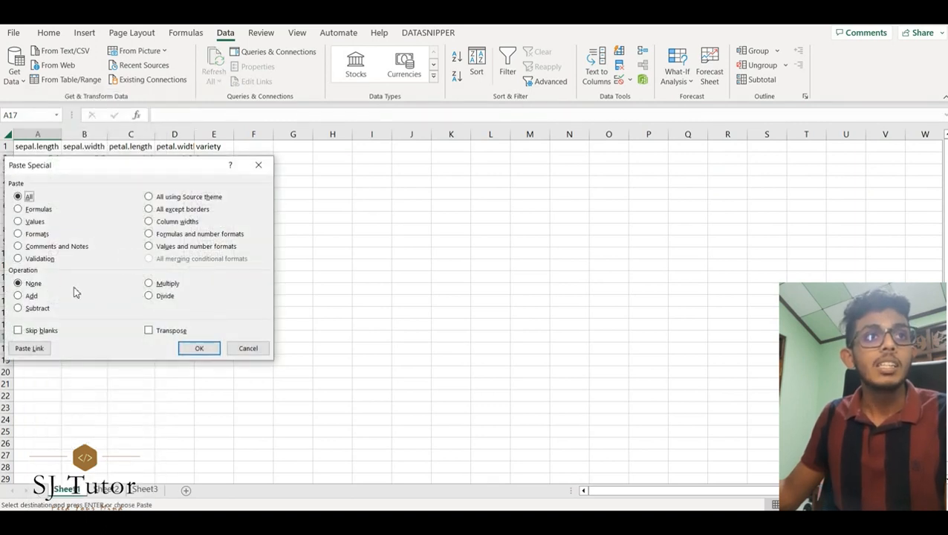
{"action": "left_click", "coordinate": [151, 335]}
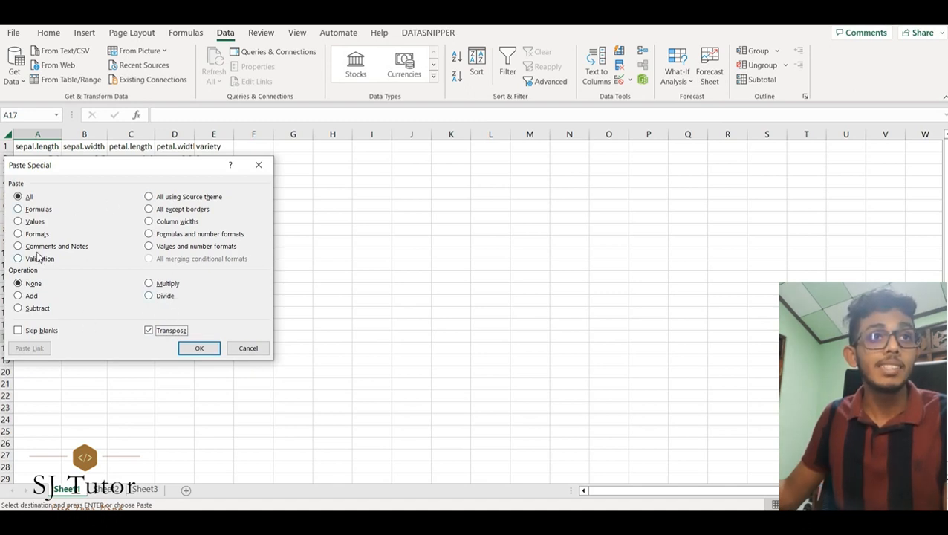
{"action": "left_click", "coordinate": [203, 351]}
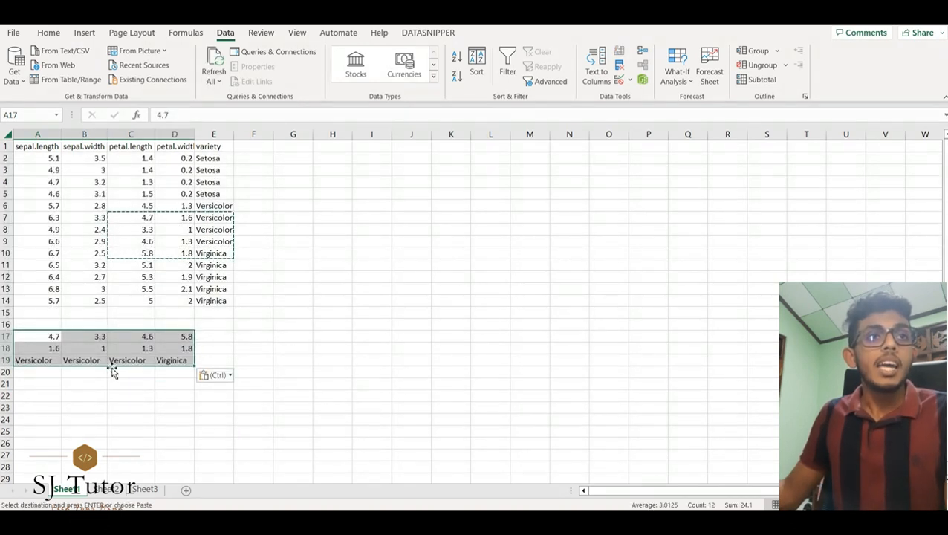
Step: Undo the transposed paste, cancel the copy, and return to cell A1
{"action": "left_click", "coordinate": [45, 359]}
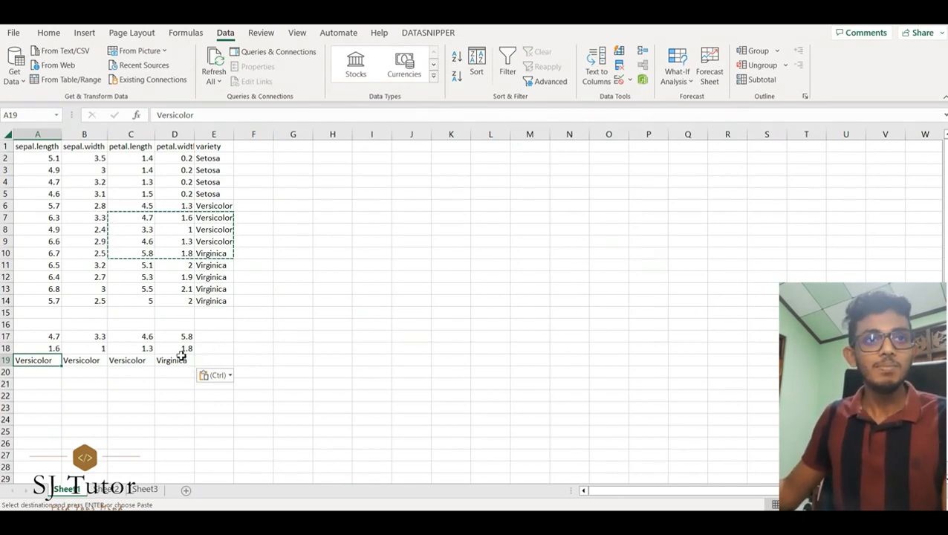
{"action": "key", "text": "ctrl+z"}
{"action": "left_click", "coordinate": [229, 346]}
{"action": "key", "text": "Escape"}
{"action": "key", "text": "ctrl+Home"}
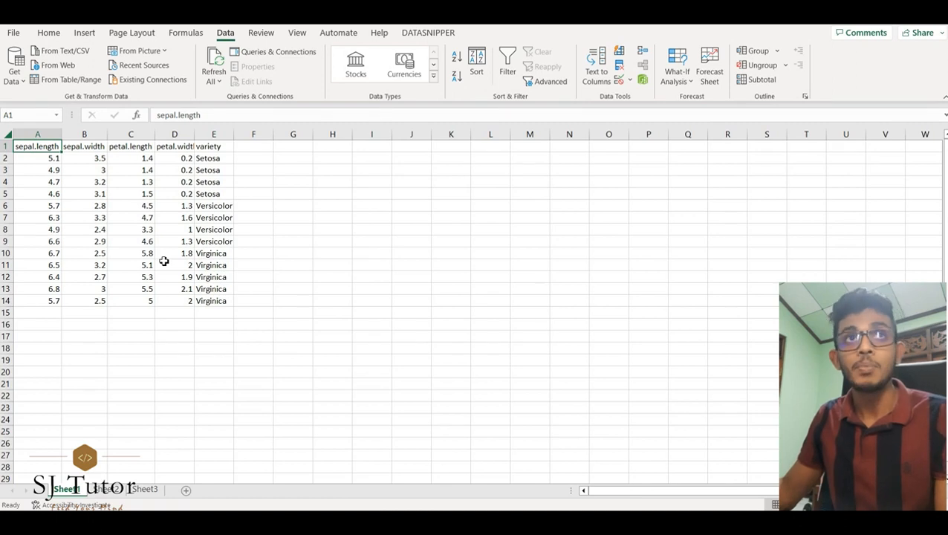
Step: Turn on filtering for the iris data table
{"action": "left_click", "coordinate": [45, 35]}
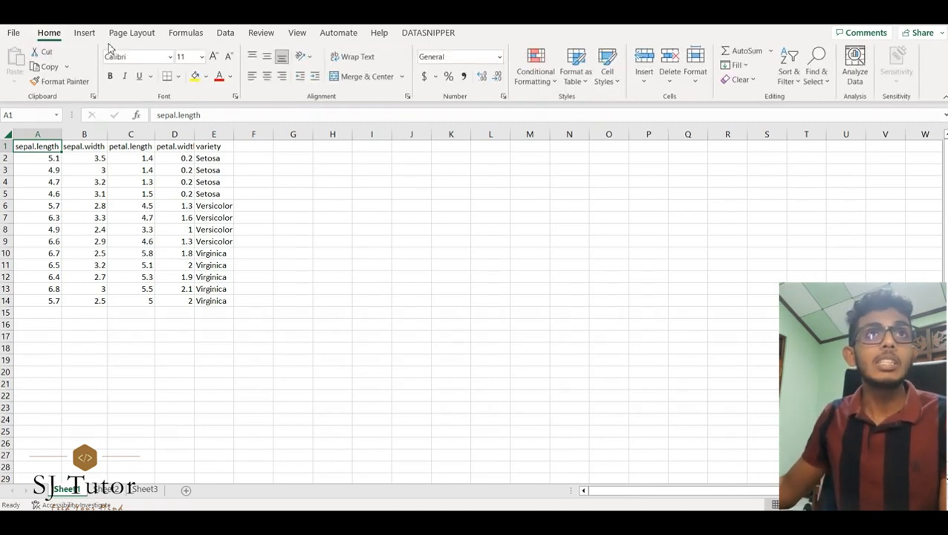
{"action": "left_click", "coordinate": [225, 37]}
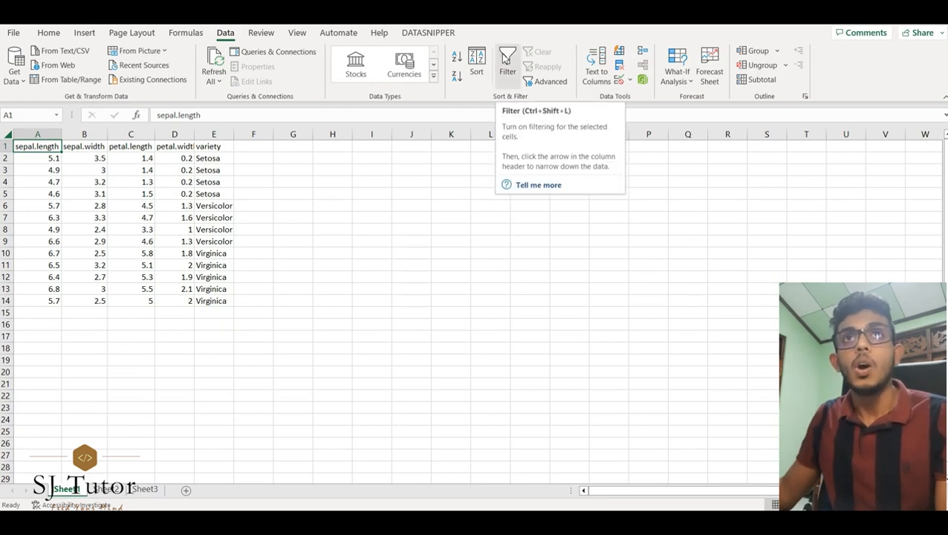
{"action": "left_click", "coordinate": [505, 59]}
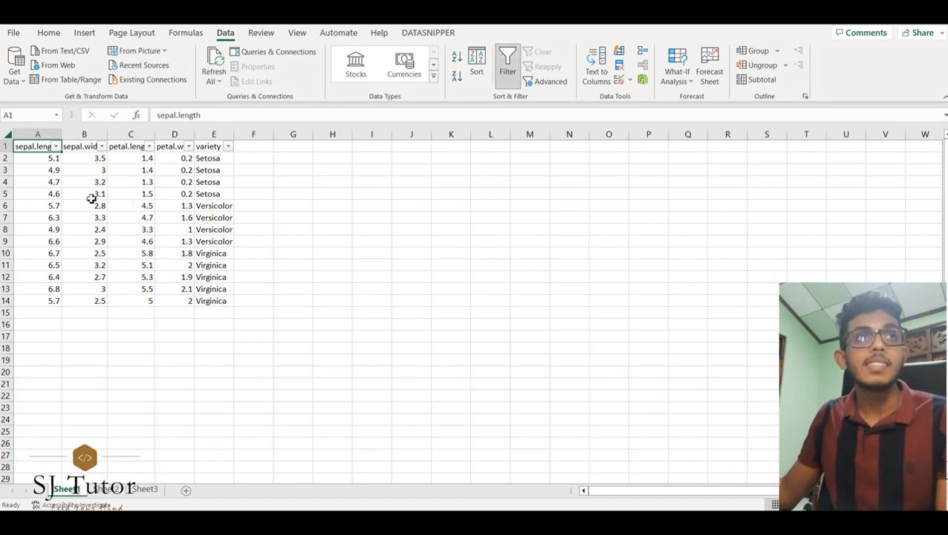
Step: Autofit the widths of columns A through E to their header text
{"action": "left_click_drag", "start_coordinate": [62, 138], "coordinate": [62, 137]}
{"action": "double_click", "coordinate": [62, 137]}
{"action": "double_click", "coordinate": [117, 137]}
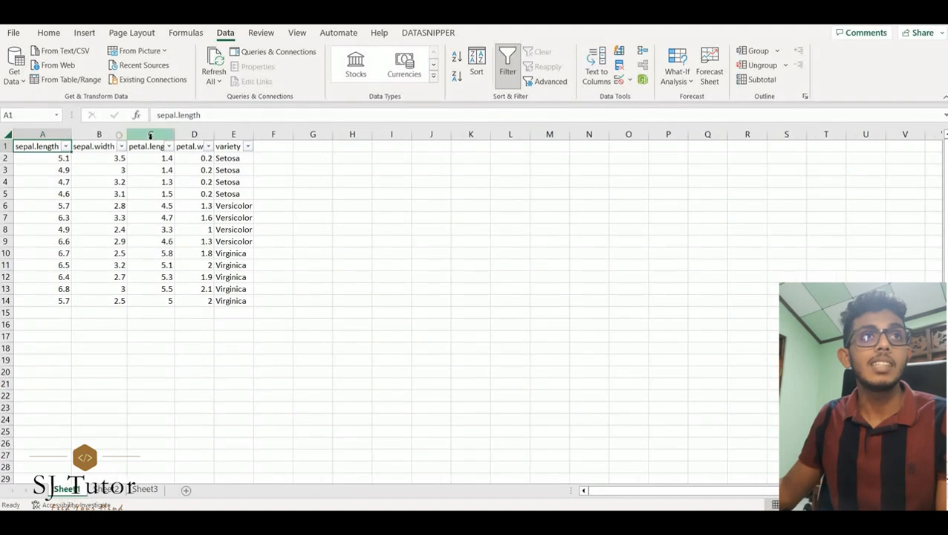
{"action": "double_click", "coordinate": [175, 137]}
{"action": "double_click", "coordinate": [225, 137]}
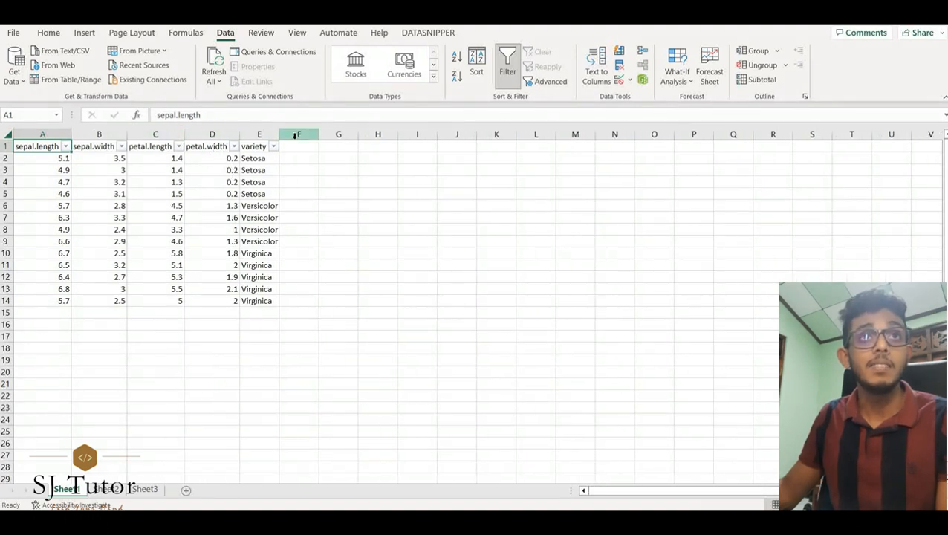
{"action": "double_click", "coordinate": [280, 137]}
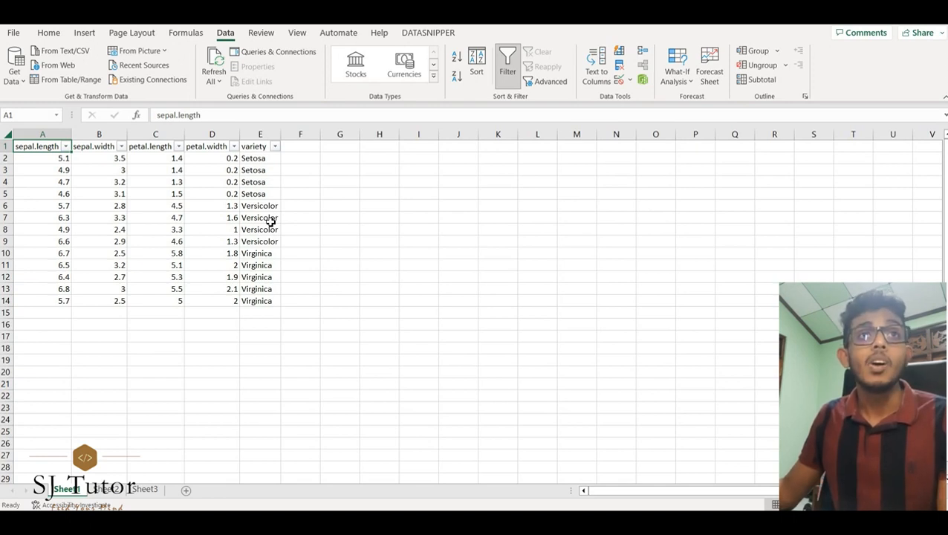
Step: Filter the variety column to show only Setosa rows
{"action": "left_click", "coordinate": [275, 147]}
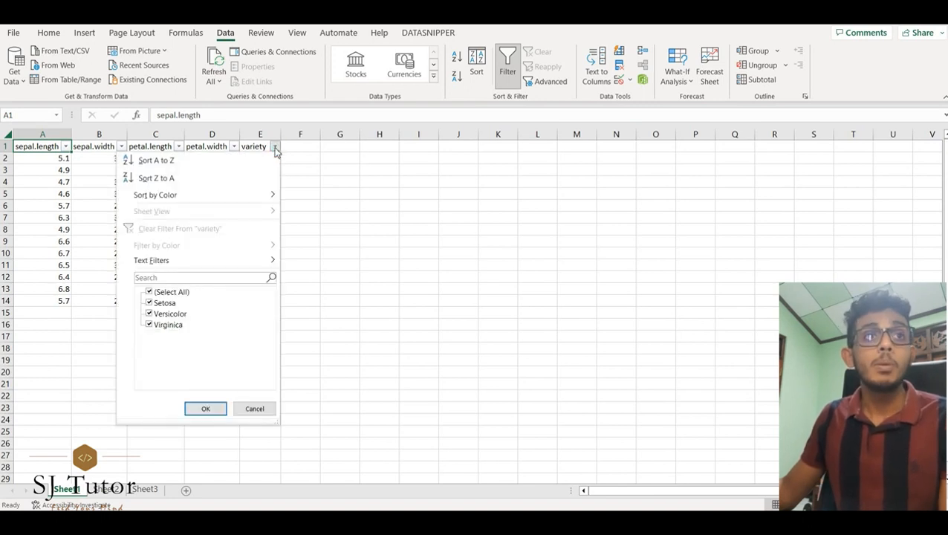
{"action": "left_click", "coordinate": [149, 314]}
{"action": "left_click", "coordinate": [150, 325]}
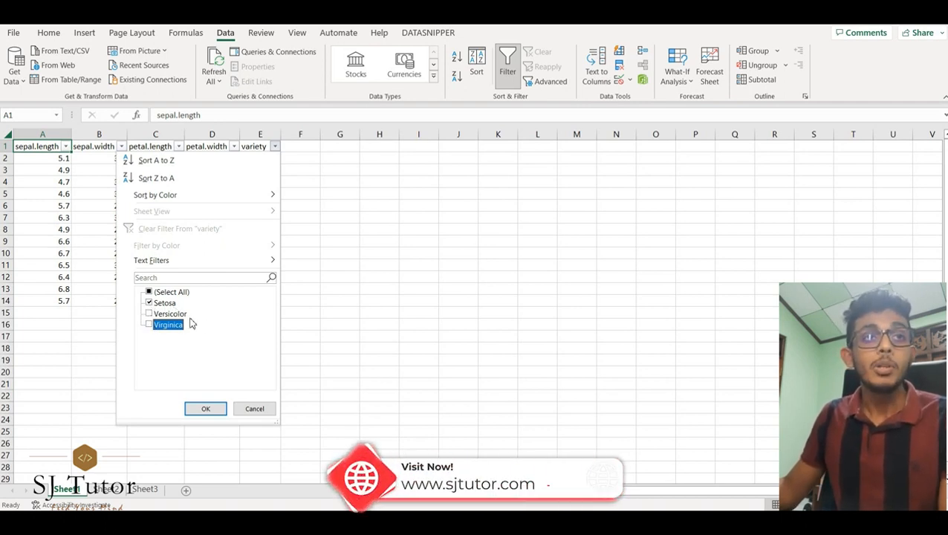
{"action": "left_click", "coordinate": [205, 410]}
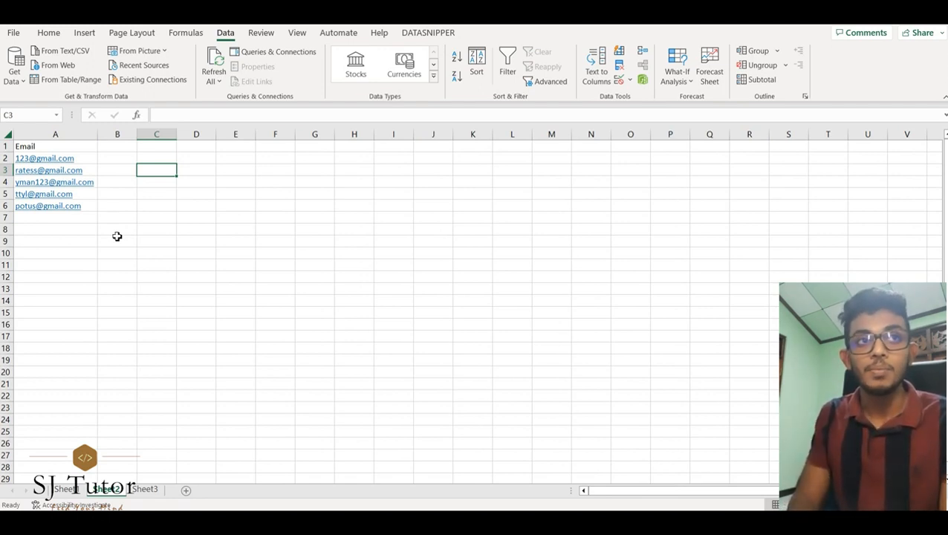
Step: Start Text to Columns on the email list in A2:A6, keeping the Delimited data type
{"action": "left_click_drag", "start_coordinate": [82, 159], "coordinate": [80, 207]}
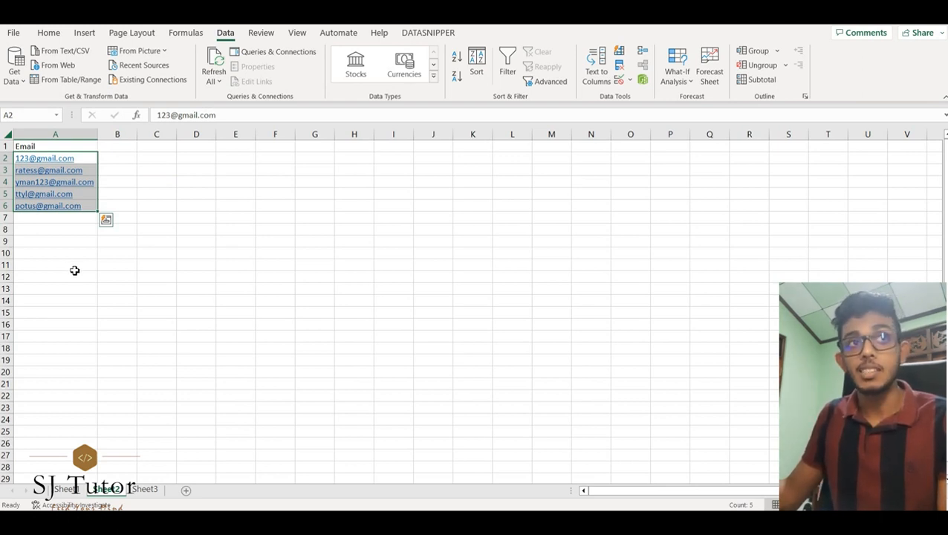
{"action": "left_click", "coordinate": [101, 195]}
{"action": "left_click", "coordinate": [92, 158]}
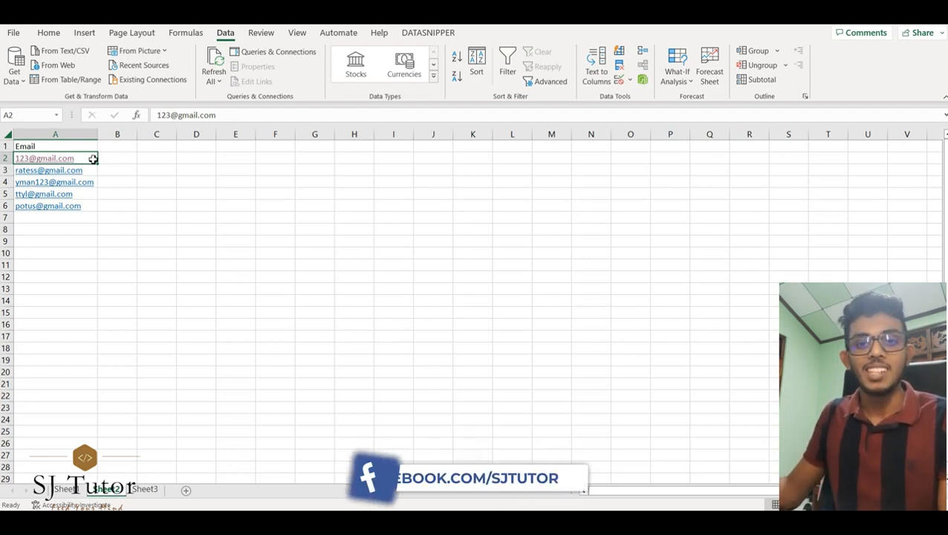
{"action": "left_click_drag", "start_coordinate": [93, 158], "coordinate": [87, 206]}
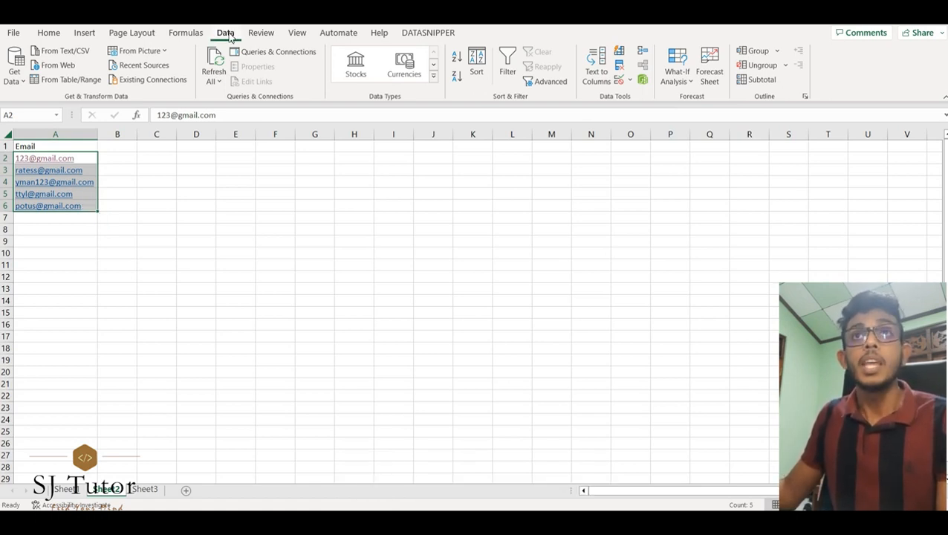
{"action": "left_click", "coordinate": [597, 75]}
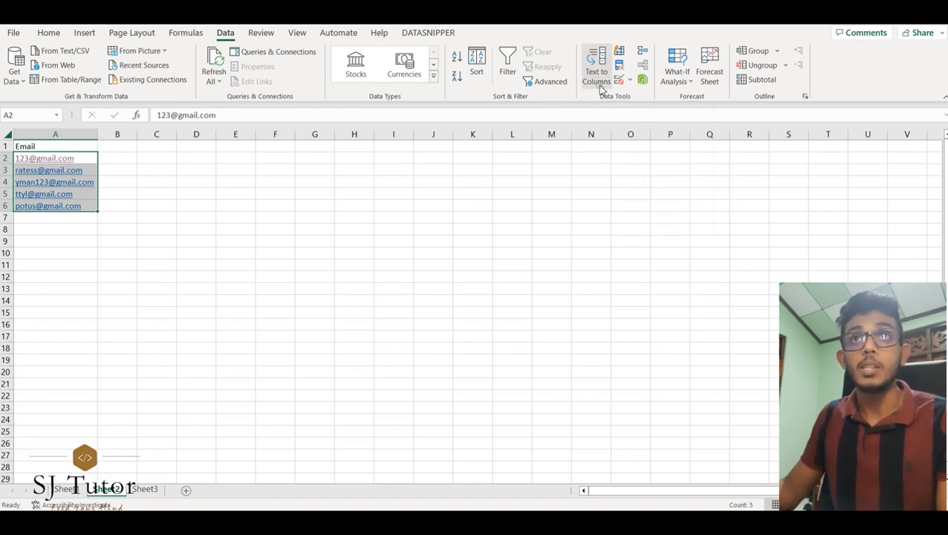
{"action": "left_click_drag", "start_coordinate": [524, 133], "coordinate": [463, 137]}
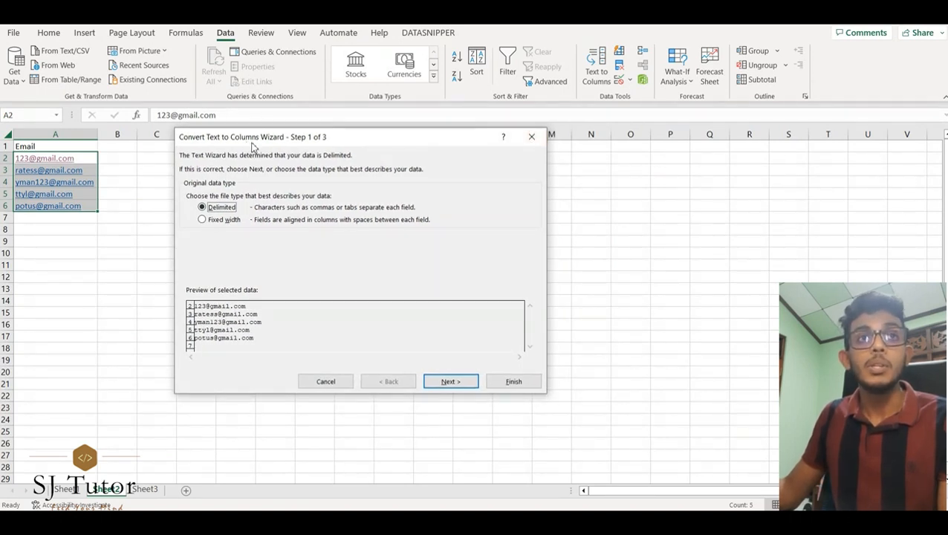
{"action": "left_click_drag", "start_coordinate": [291, 139], "coordinate": [250, 140]}
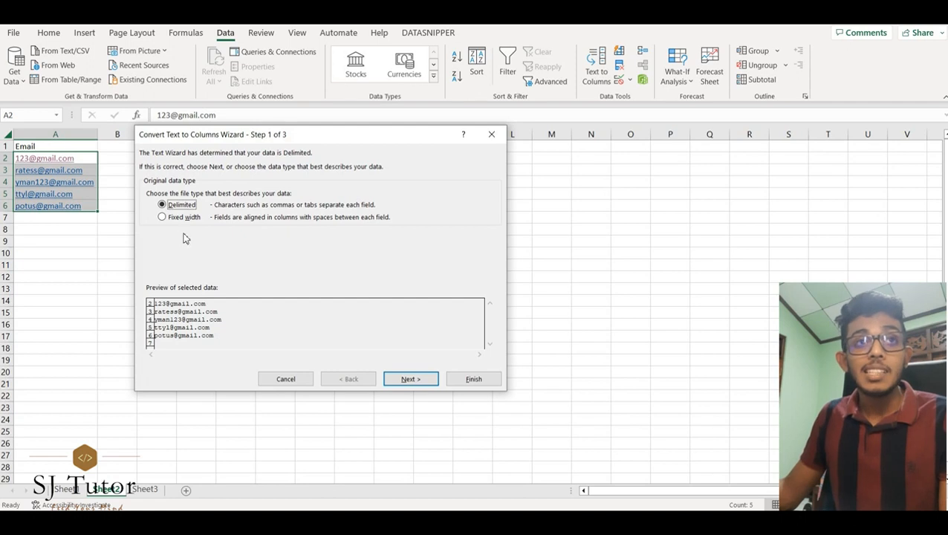
{"action": "left_click", "coordinate": [412, 380]}
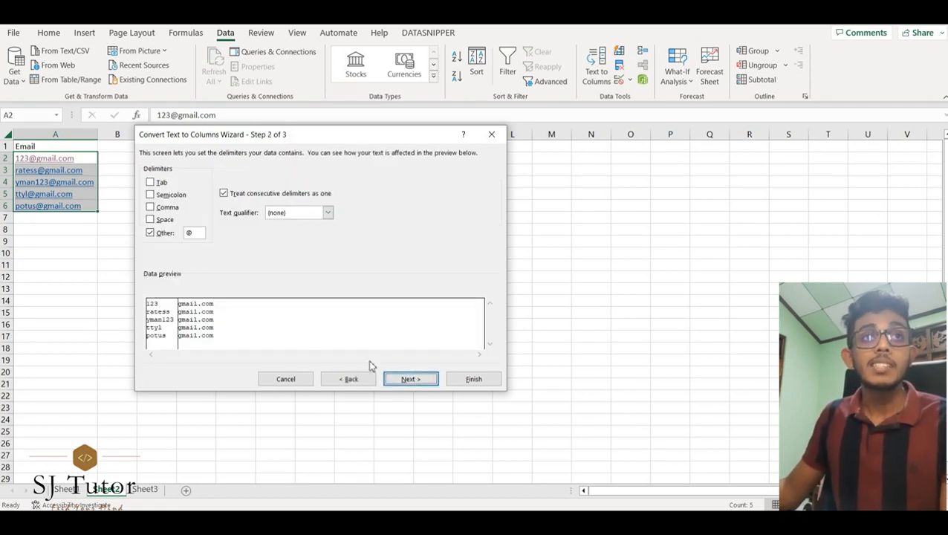
Step: Set the delimiter to Other with the @ character, leaving Tab unchecked
{"action": "left_click", "coordinate": [151, 182]}
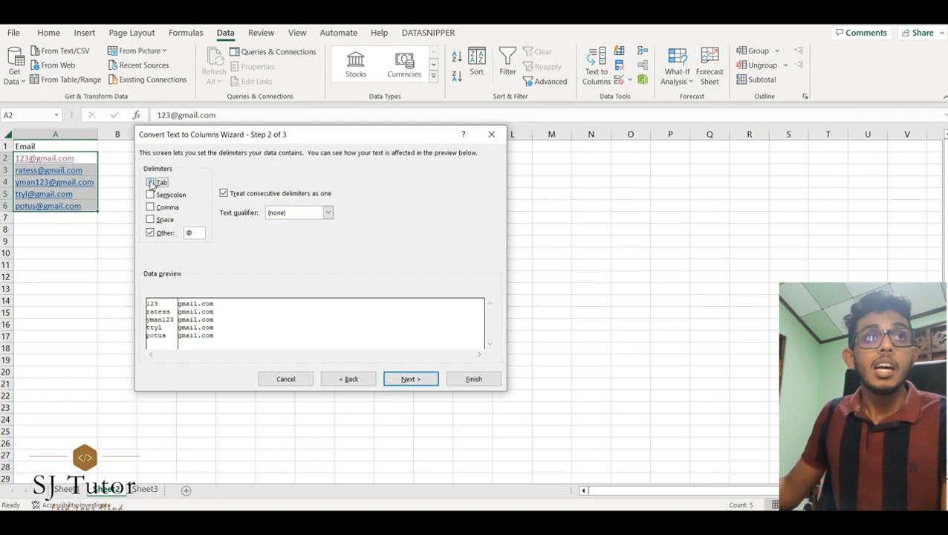
{"action": "left_click", "coordinate": [150, 234]}
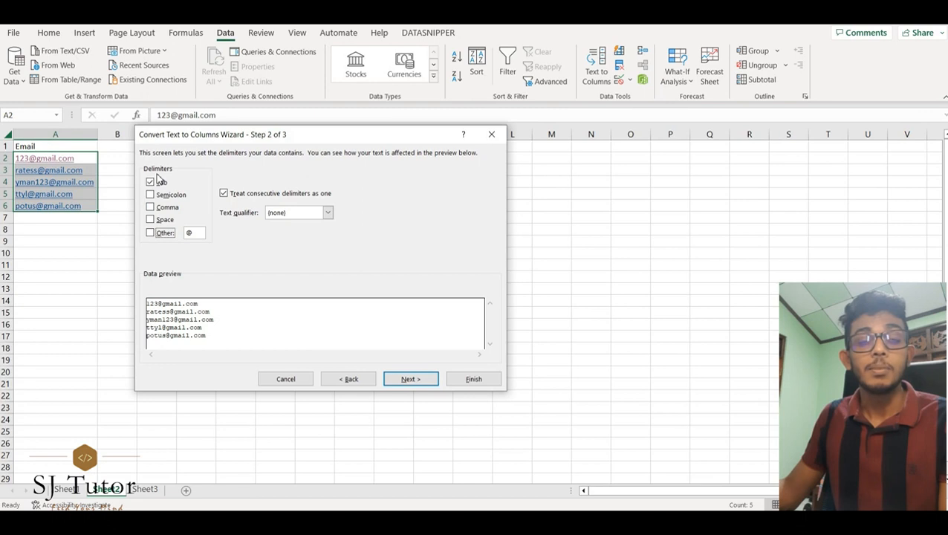
{"action": "left_click", "coordinate": [150, 234]}
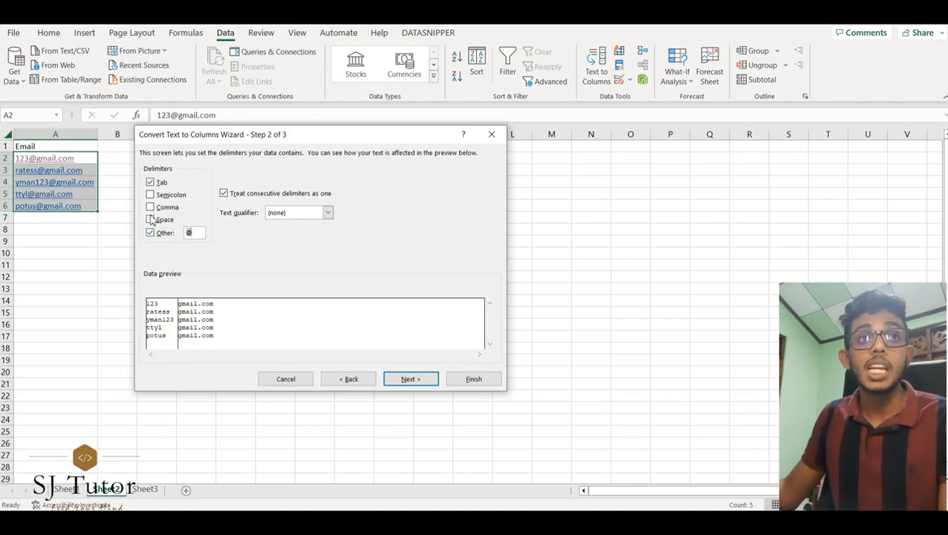
{"action": "left_click_drag", "start_coordinate": [199, 236], "coordinate": [190, 234]}
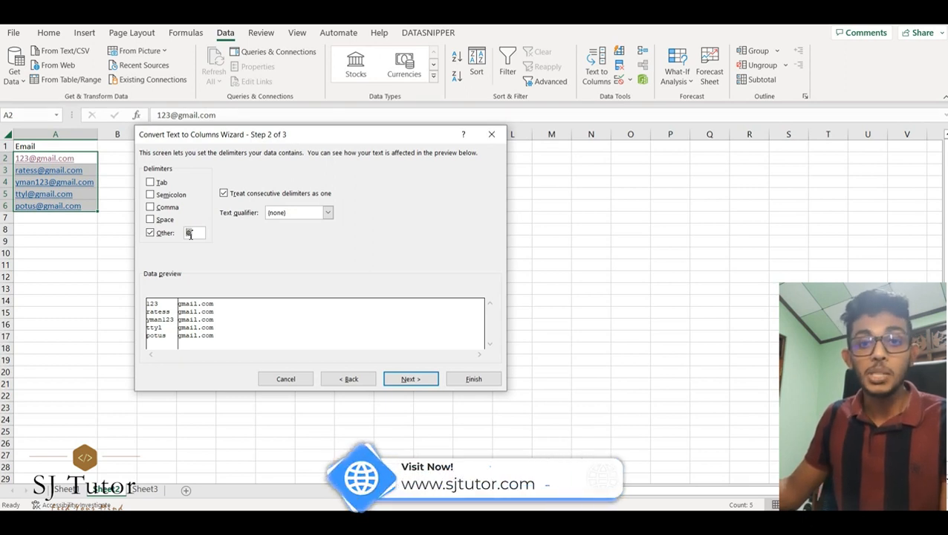
{"action": "key", "text": "BackSpace"}
{"action": "type", "text": "@"}
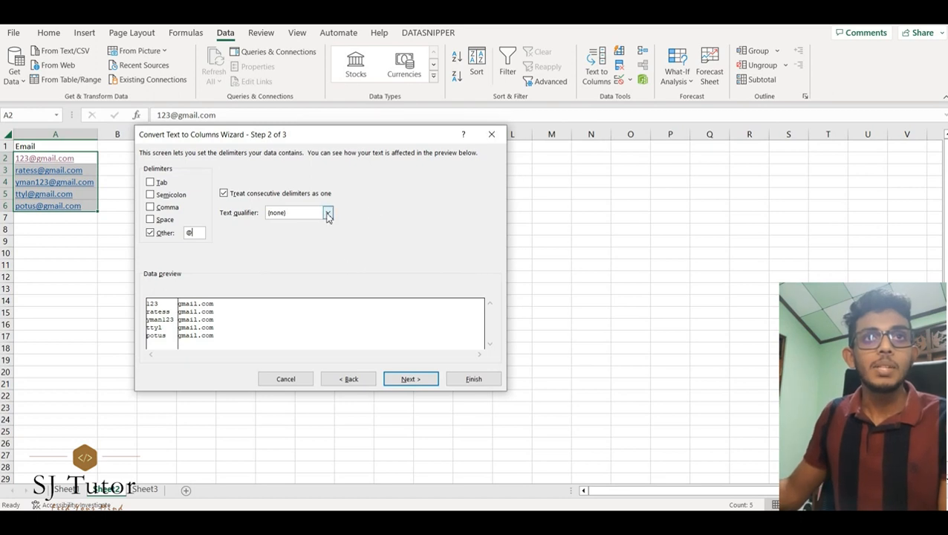
Step: Format both split columns as Text and finish splitting the emails at @
{"action": "left_click", "coordinate": [408, 379]}
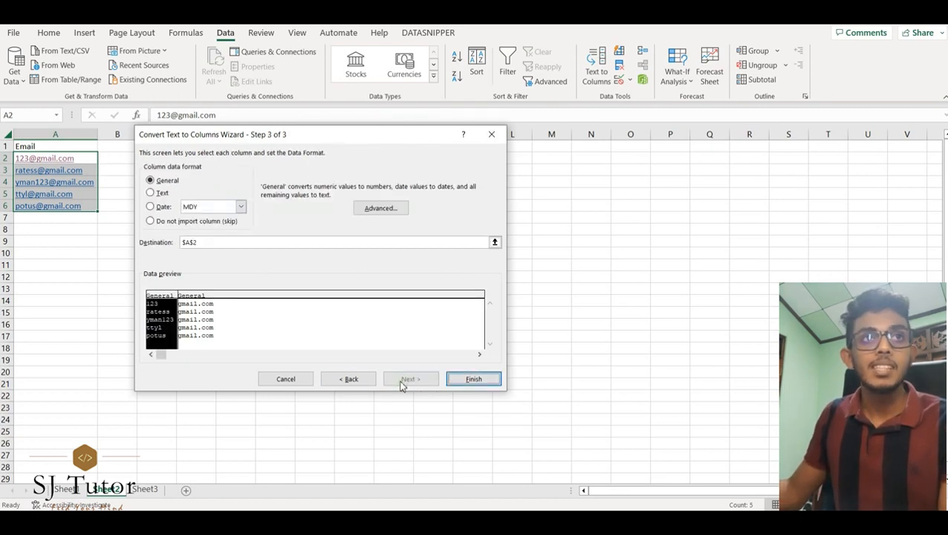
{"action": "left_click", "coordinate": [160, 194]}
{"action": "left_click", "coordinate": [193, 335]}
{"action": "left_click", "coordinate": [151, 192]}
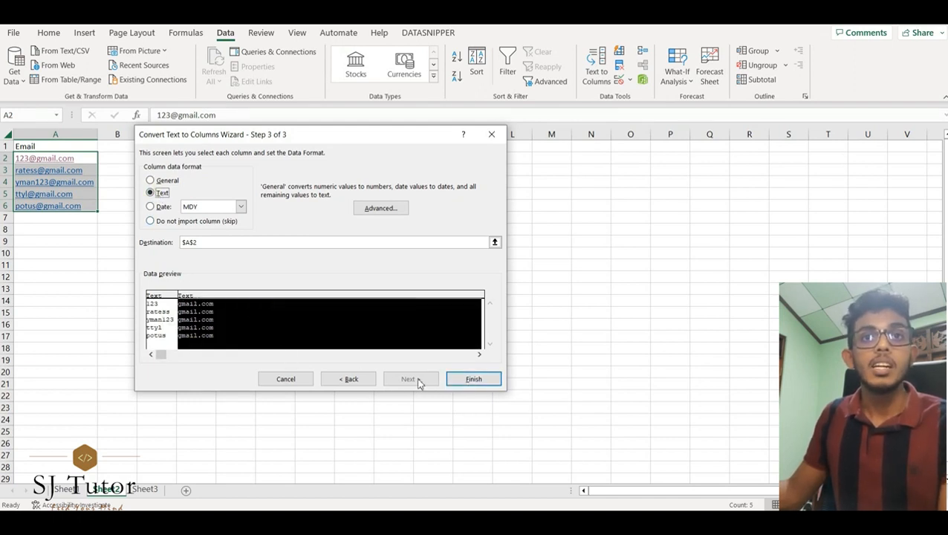
{"action": "left_click", "coordinate": [476, 379]}
{"action": "left_click", "coordinate": [162, 273]}
{"action": "left_click", "coordinate": [100, 282]}
{"action": "left_click", "coordinate": [83, 270]}
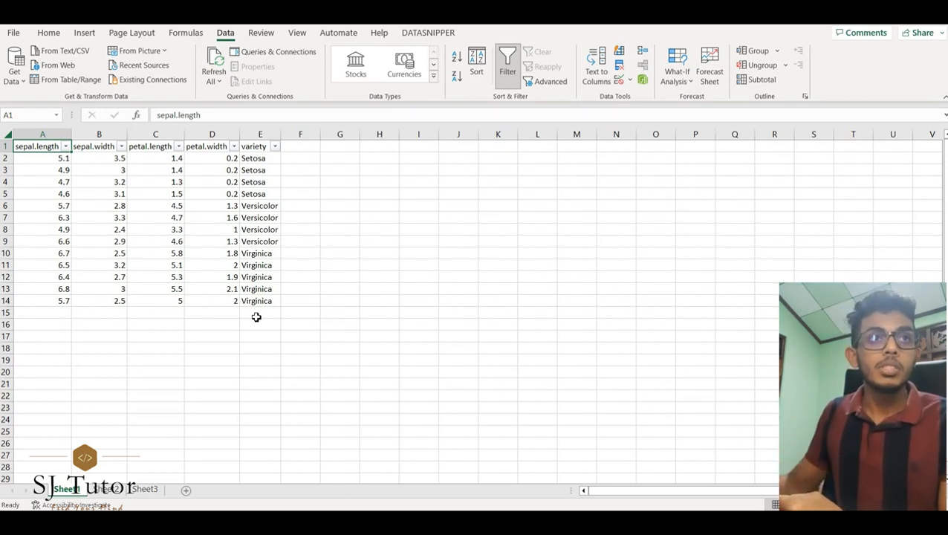
Step: Select different row ranges of the iris table to demonstrate range selection
{"action": "left_click_drag", "start_coordinate": [46, 255], "coordinate": [261, 257]}
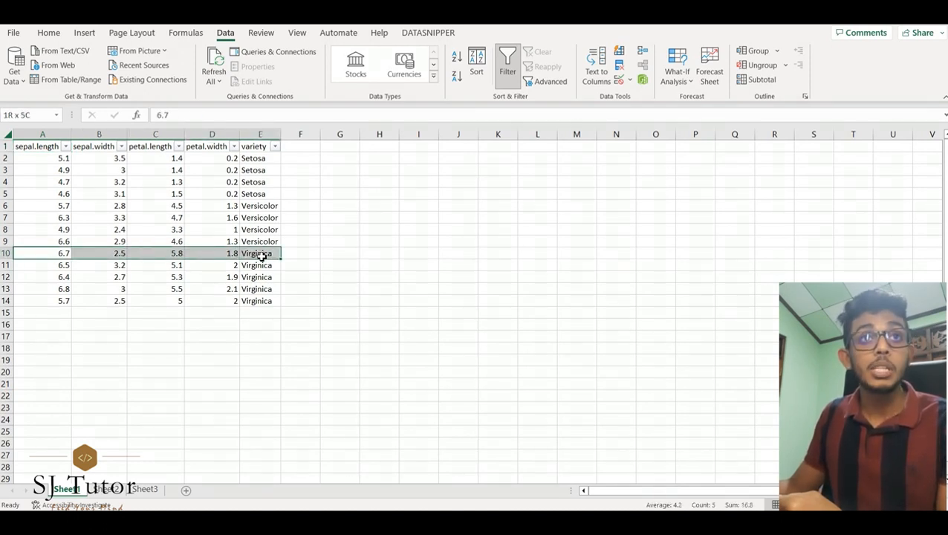
{"action": "left_click_drag", "start_coordinate": [262, 256], "coordinate": [272, 216]}
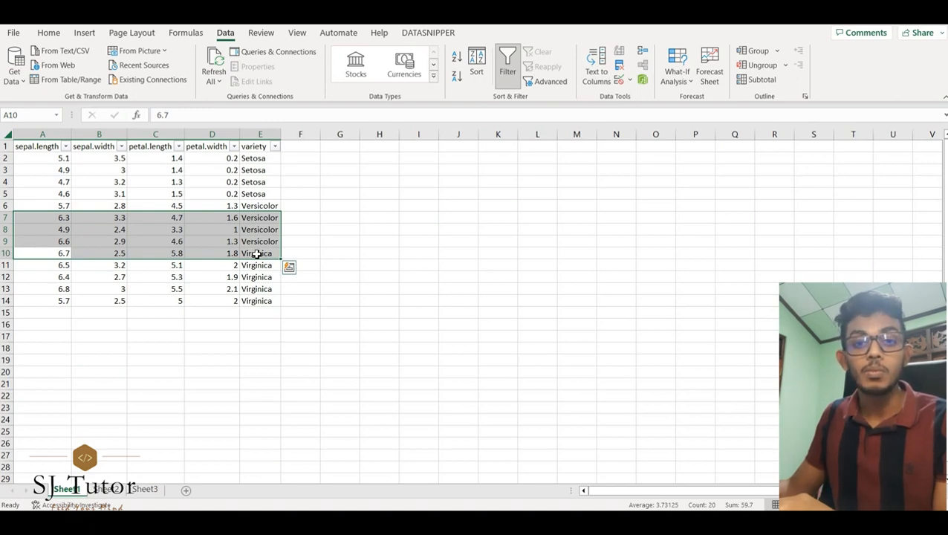
{"action": "left_click_drag", "start_coordinate": [264, 301], "coordinate": [26, 217]}
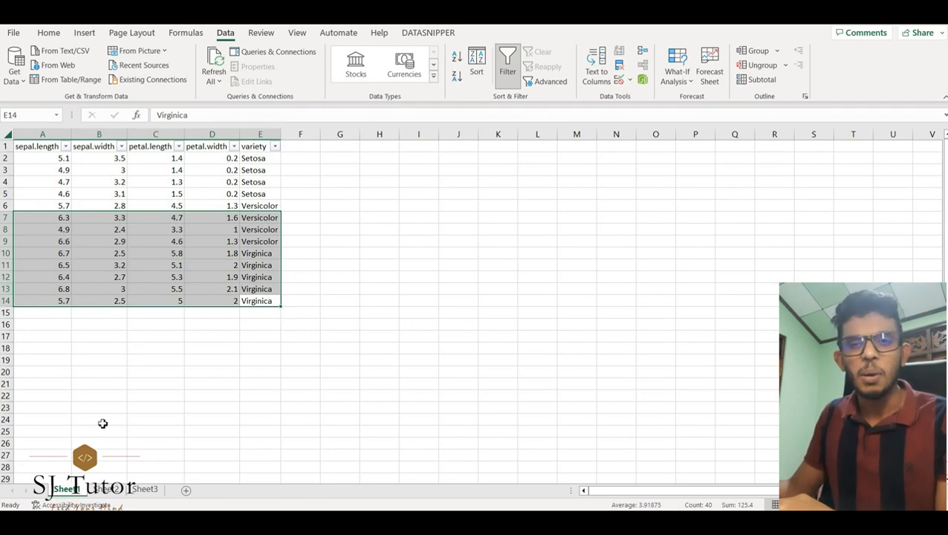
{"action": "left_click", "coordinate": [208, 277]}
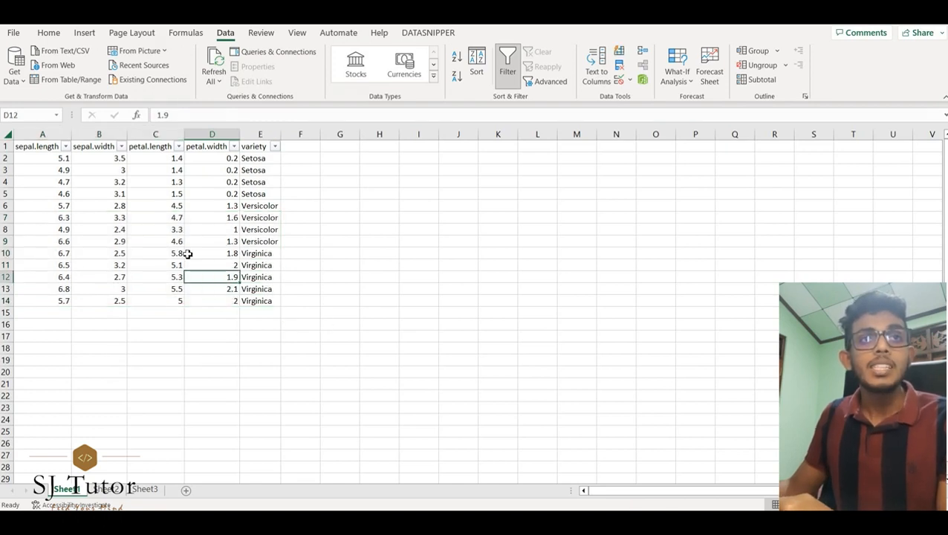
Step: Insert three entire rows at rows 10 to 12 of the table, then undo the insertion
{"action": "left_click_drag", "start_coordinate": [52, 259], "coordinate": [263, 258]}
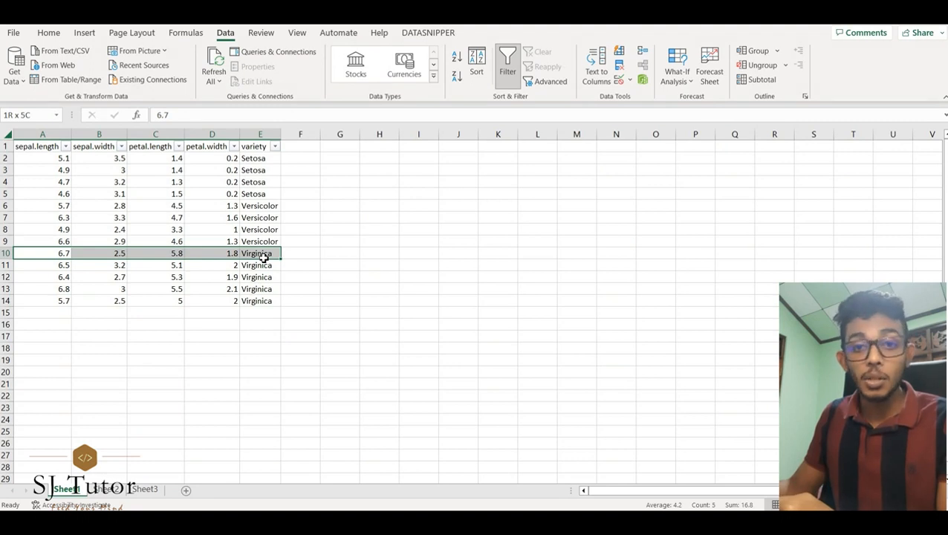
{"action": "left_click_drag", "start_coordinate": [264, 258], "coordinate": [265, 276]}
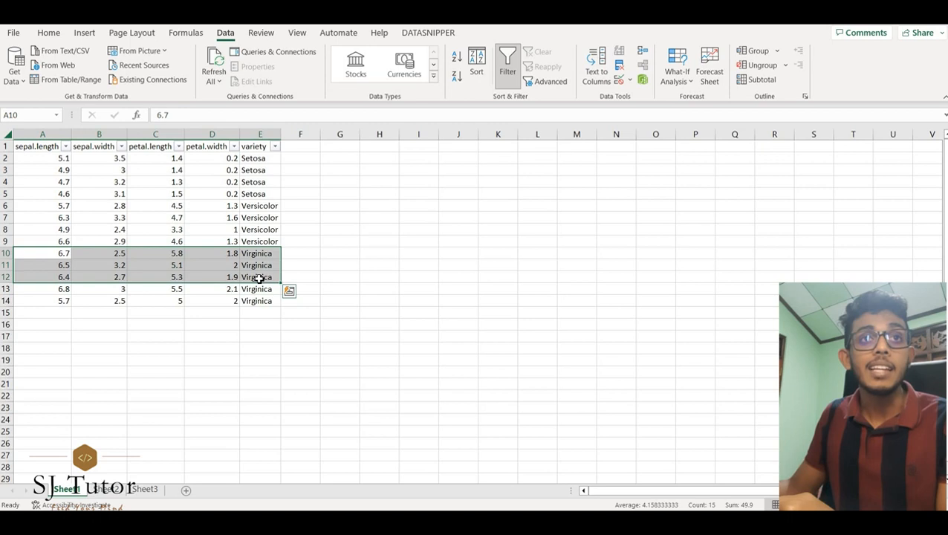
{"action": "right_click", "coordinate": [258, 278]}
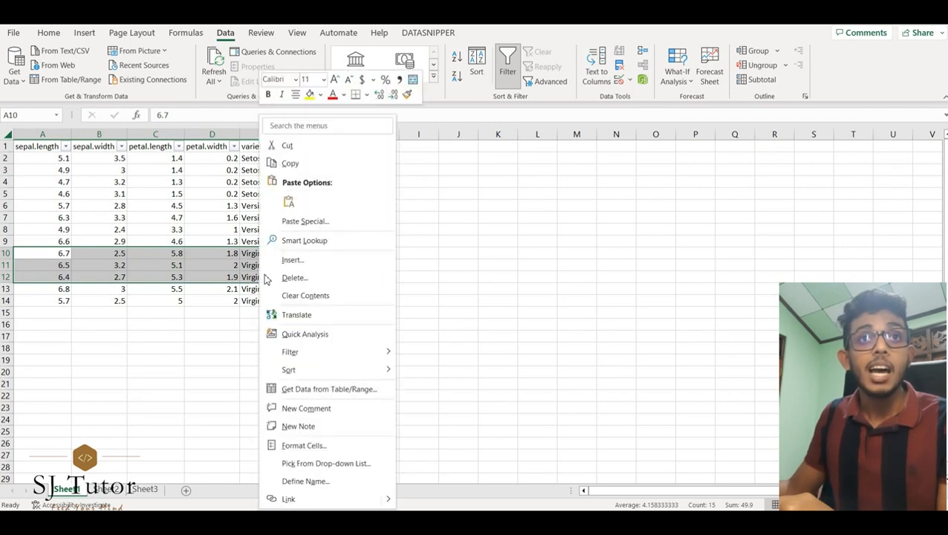
{"action": "left_click", "coordinate": [291, 261]}
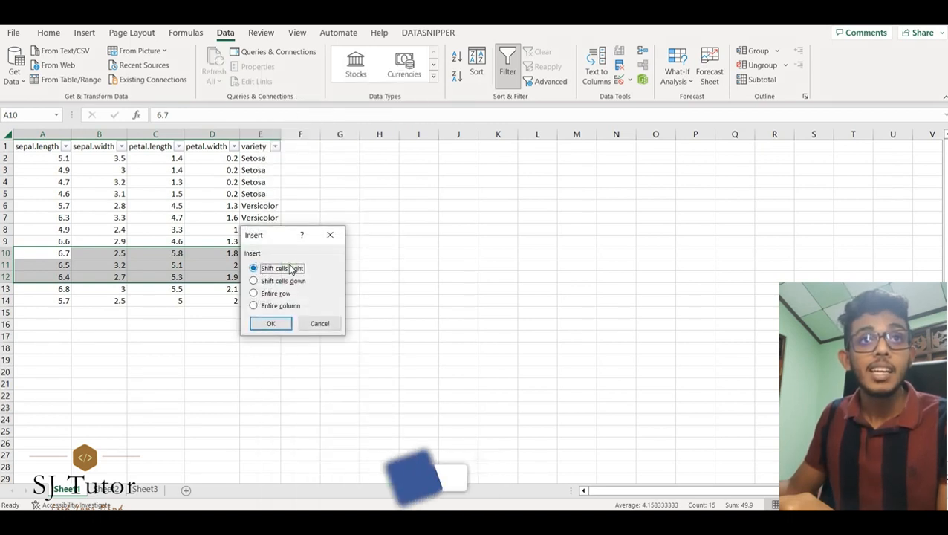
{"action": "left_click", "coordinate": [263, 296]}
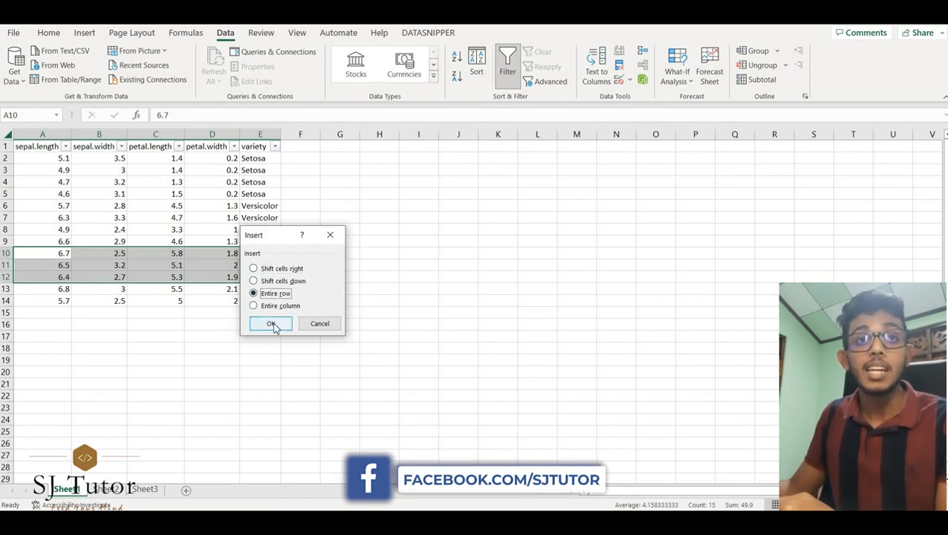
{"action": "left_click", "coordinate": [271, 325]}
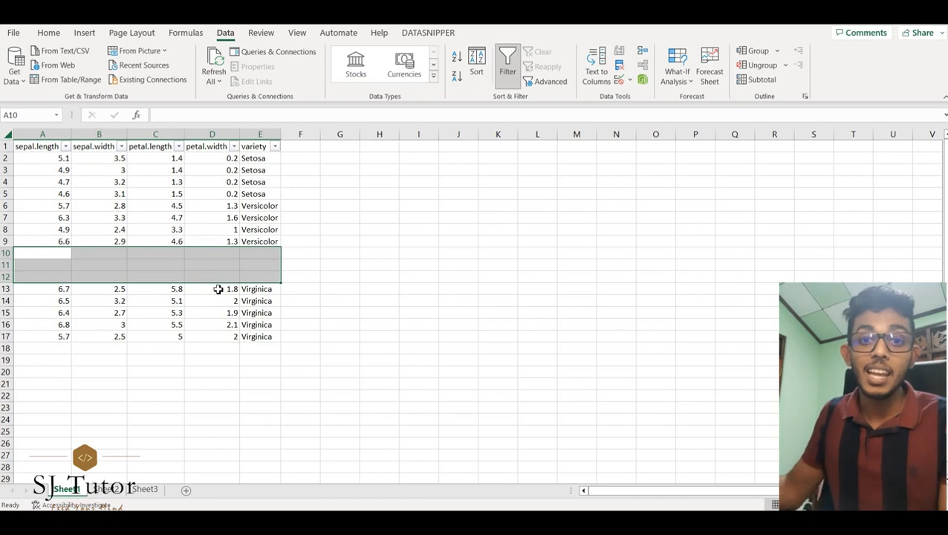
{"action": "key", "text": "ctrl+z"}
{"action": "key", "text": "ctrl+q"}
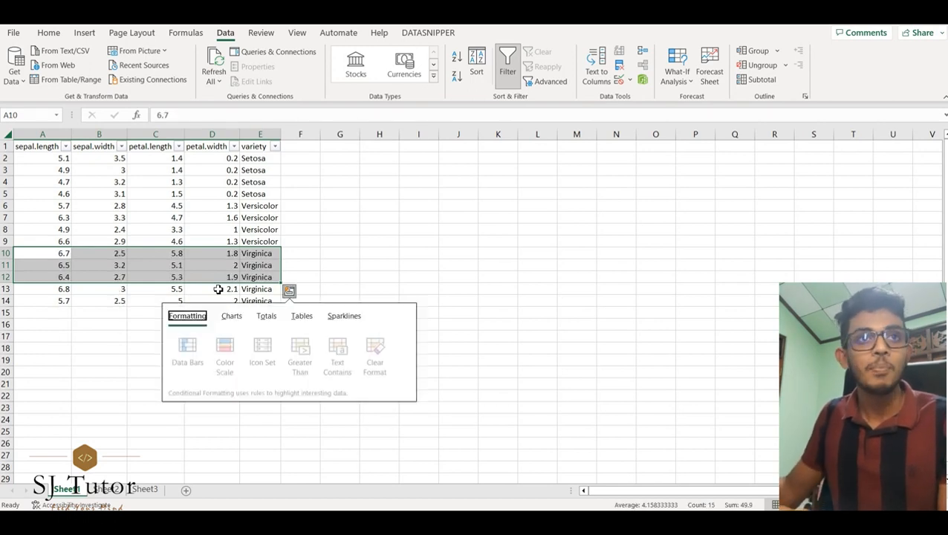
{"action": "left_click", "coordinate": [270, 215]}
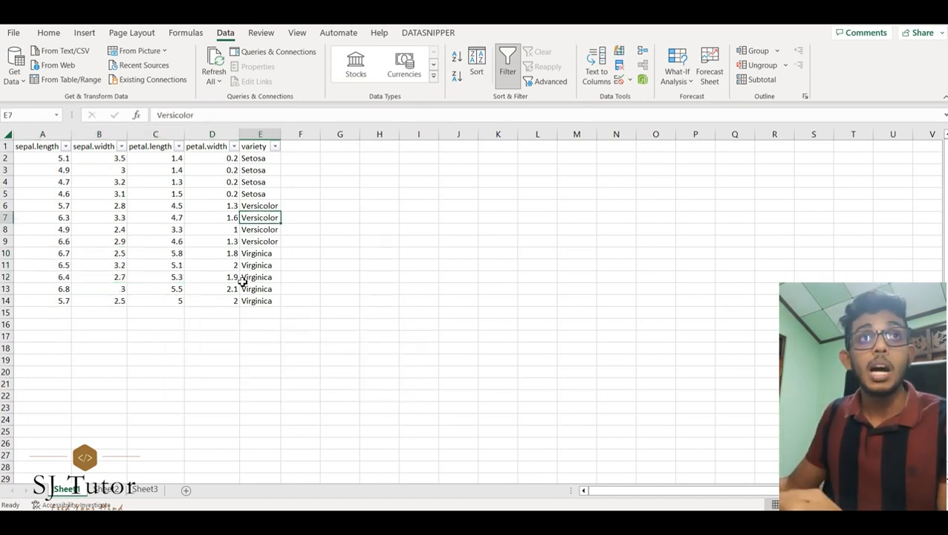
Step: Insert an entire column before the petal.length column, then undo it
{"action": "left_click_drag", "start_coordinate": [143, 147], "coordinate": [148, 296]}
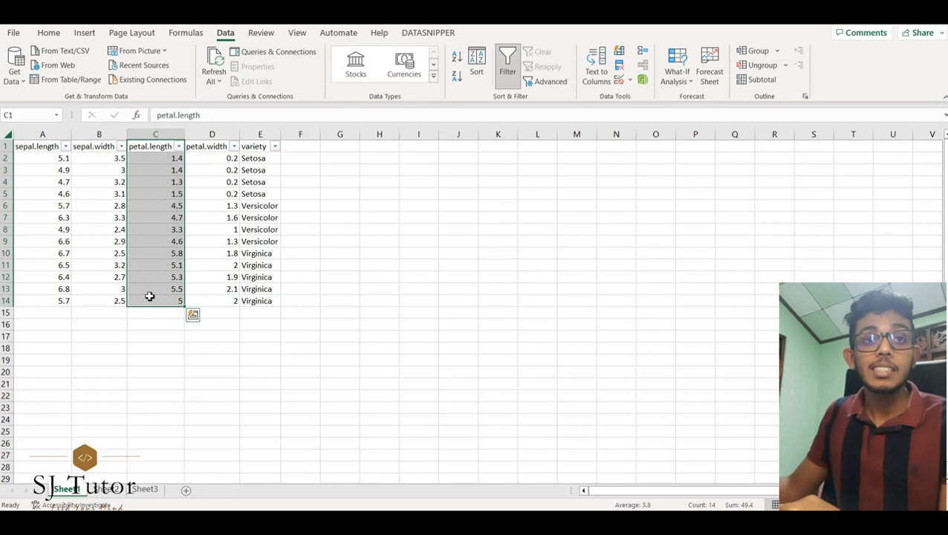
{"action": "right_click", "coordinate": [150, 296]}
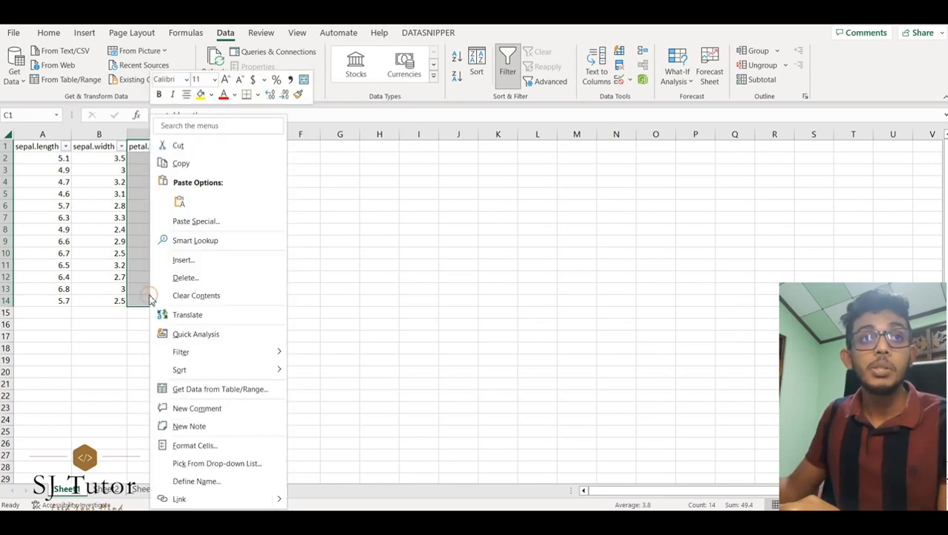
{"action": "left_click", "coordinate": [220, 261]}
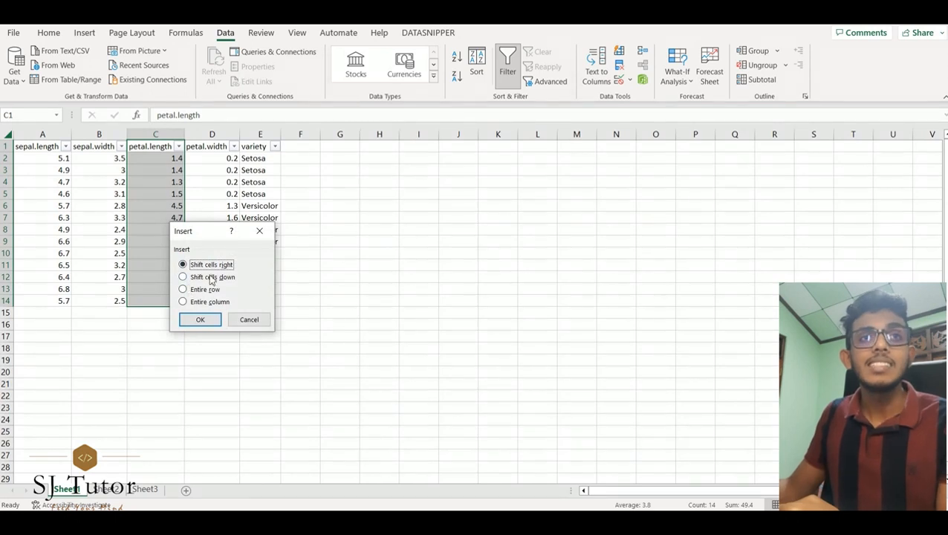
{"action": "left_click", "coordinate": [209, 301]}
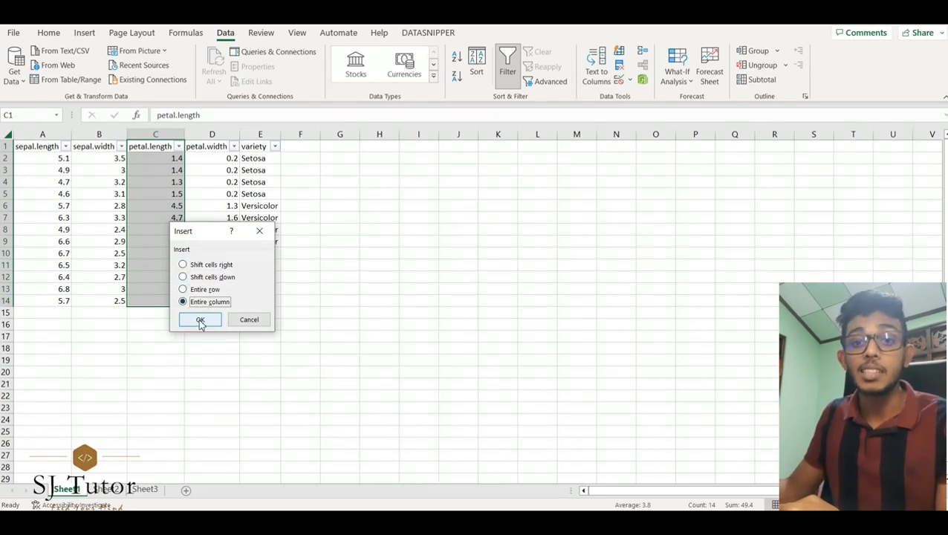
{"action": "left_click", "coordinate": [200, 321]}
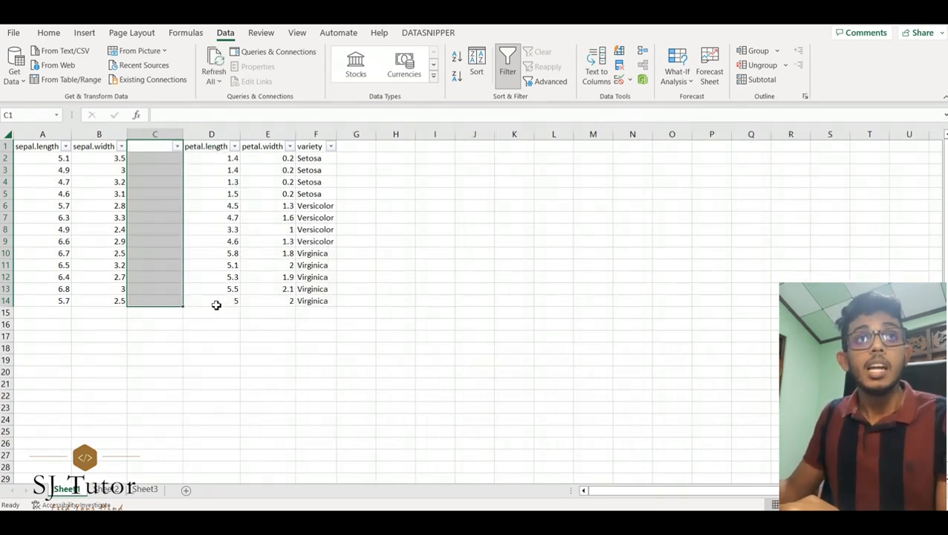
{"action": "key", "text": "ctrl+z"}
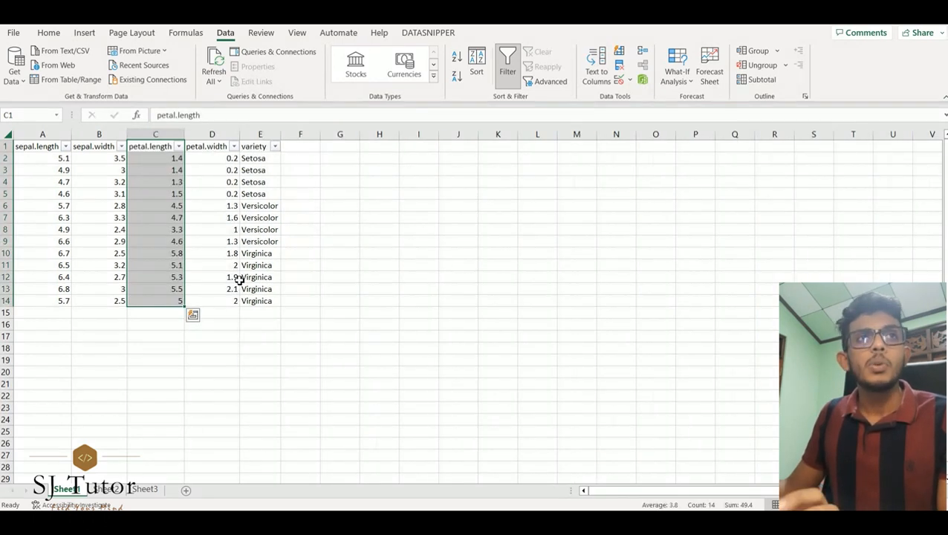
Step: Insert an entire row above row 10 of the table
{"action": "left_click", "coordinate": [288, 253]}
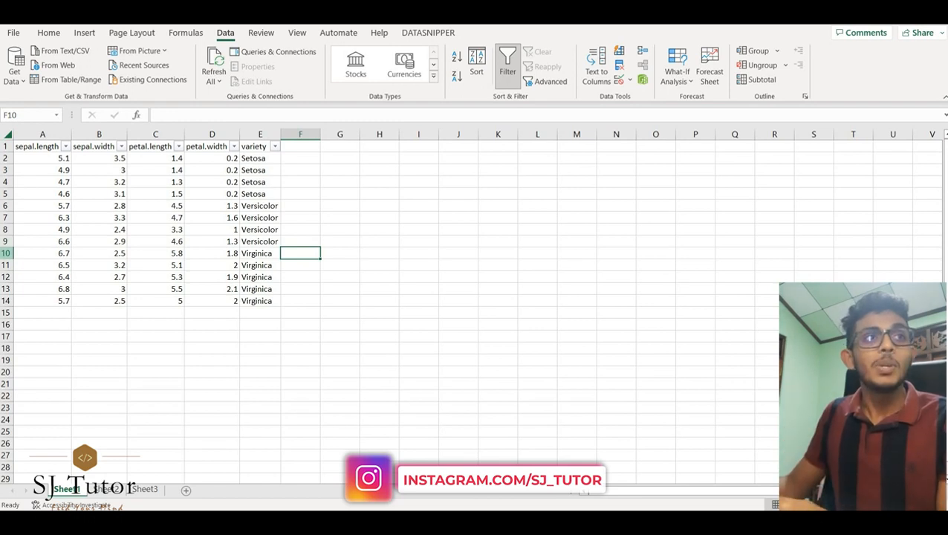
{"action": "left_click", "coordinate": [6, 252]}
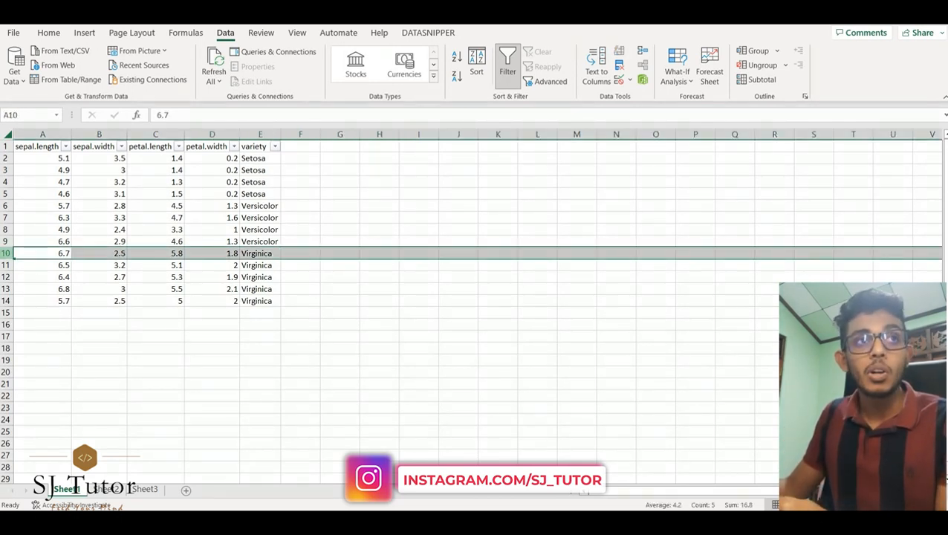
{"action": "right_click", "coordinate": [8, 253]}
{"action": "left_click", "coordinate": [41, 381]}
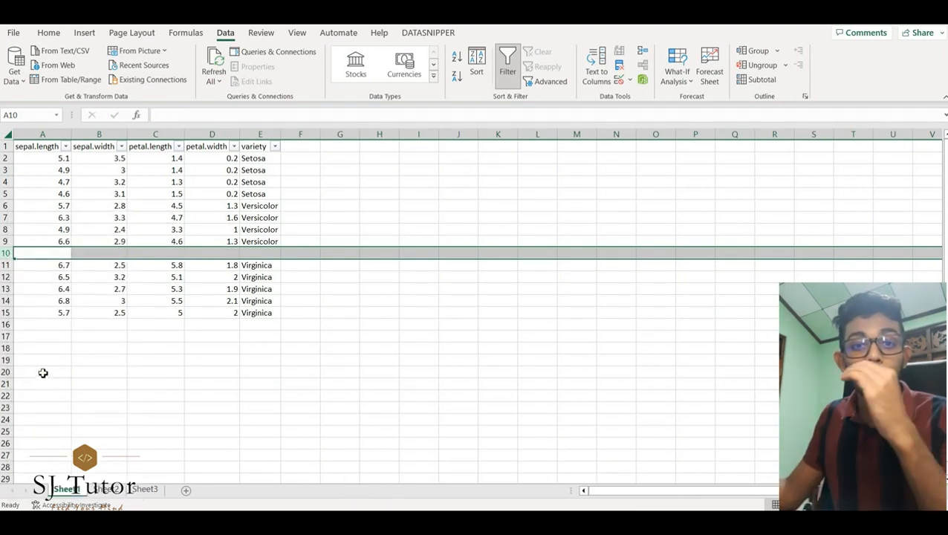
Step: Insert a column before sepal.width, then undo both the column and row insertions
{"action": "left_click", "coordinate": [101, 133]}
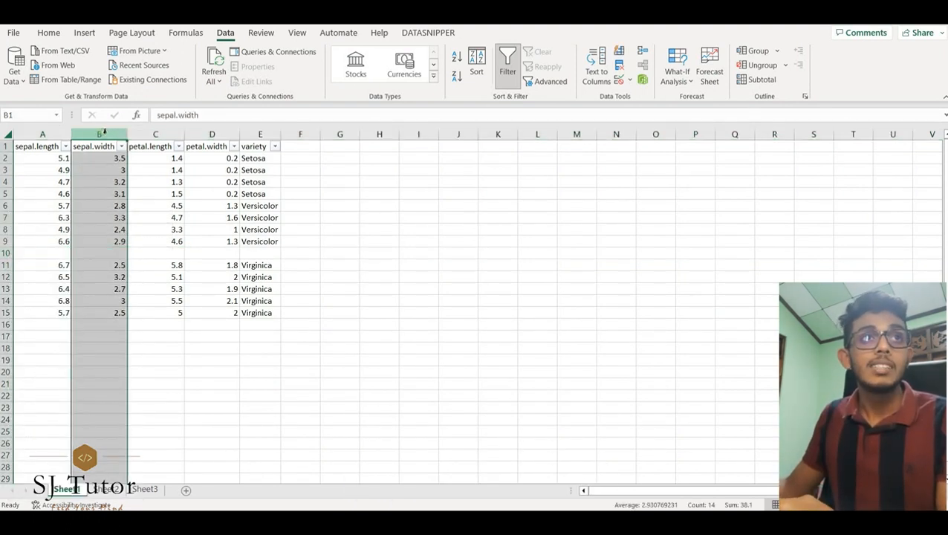
{"action": "right_click", "coordinate": [104, 134]}
{"action": "left_click", "coordinate": [152, 262]}
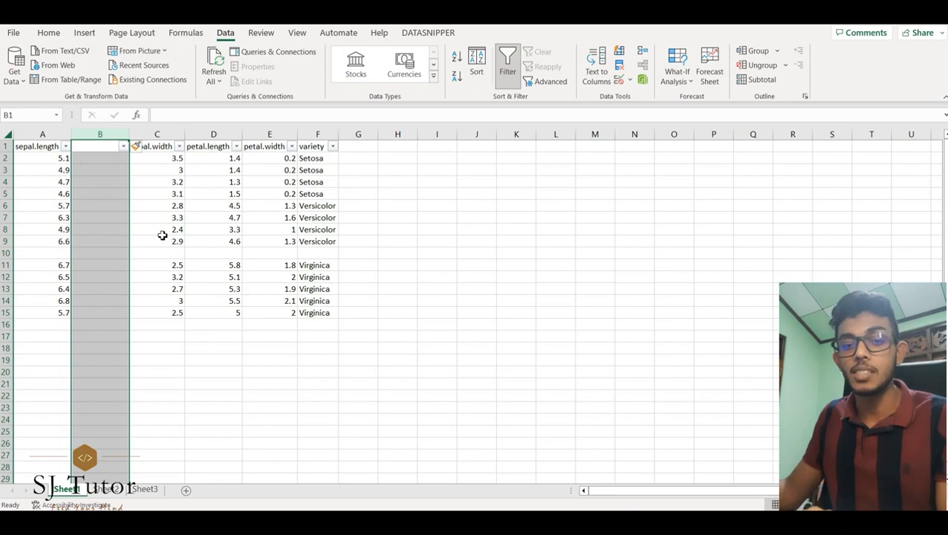
{"action": "key", "text": "ctrl+z"}
{"action": "key", "text": "ctrl+z"}
Step: Select cells C14 and D14 in the last Virginica row
{"action": "left_click", "coordinate": [238, 262]}
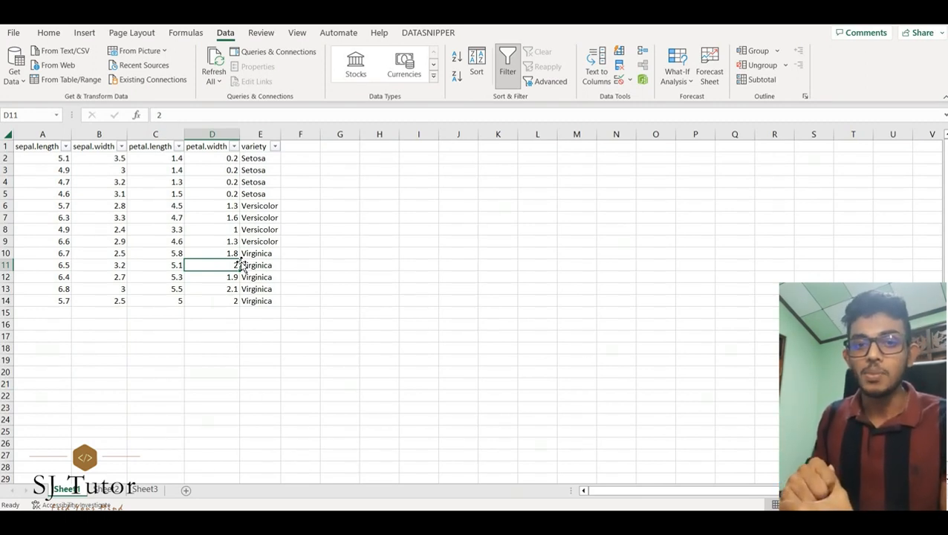
{"action": "left_click", "coordinate": [270, 353]}
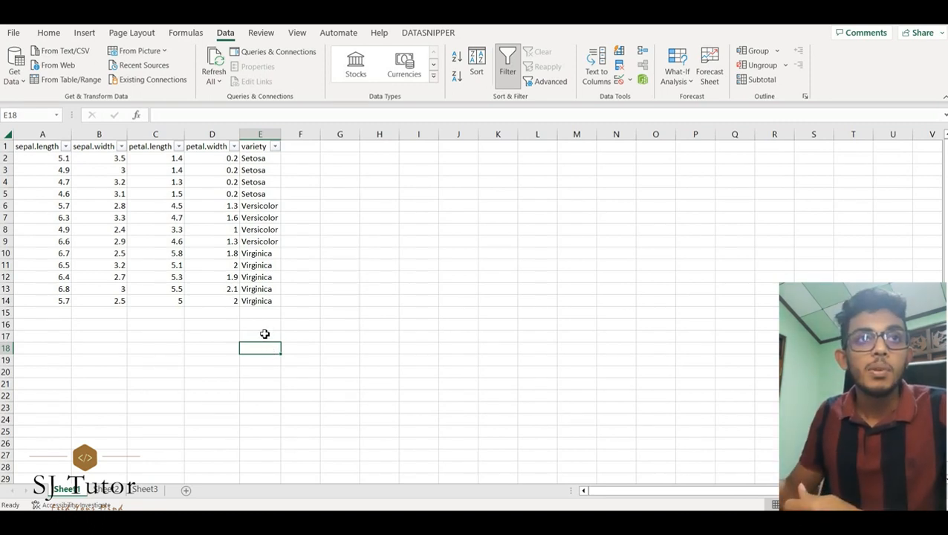
{"action": "left_click", "coordinate": [156, 303]}
{"action": "left_click_drag", "start_coordinate": [156, 304], "coordinate": [202, 302]}
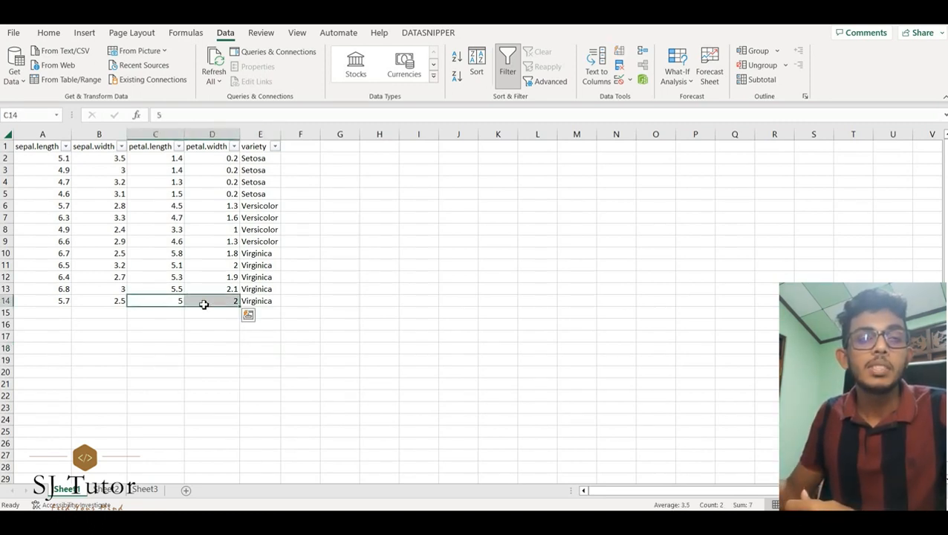
Step: Enter the formula =SUM(C14,D14) in cell F17 to add the petal length and width of the last row
{"action": "left_click", "coordinate": [293, 340]}
{"action": "type", "text": "="}
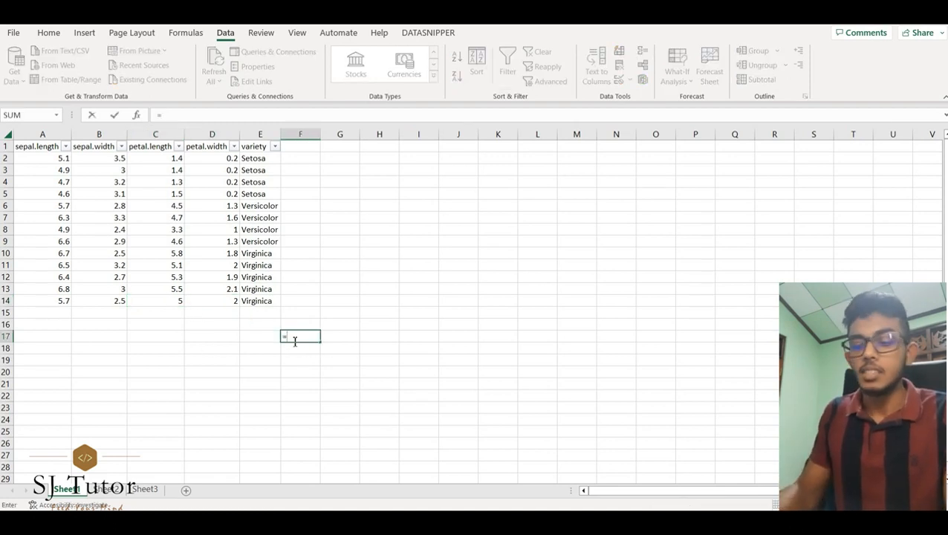
{"action": "type", "text": "SUM("}
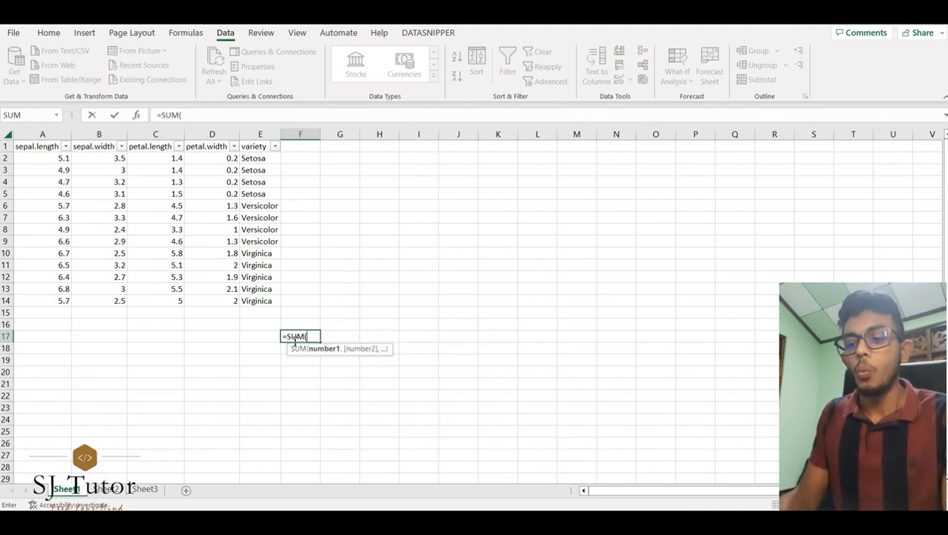
{"action": "type", "text": "C"}
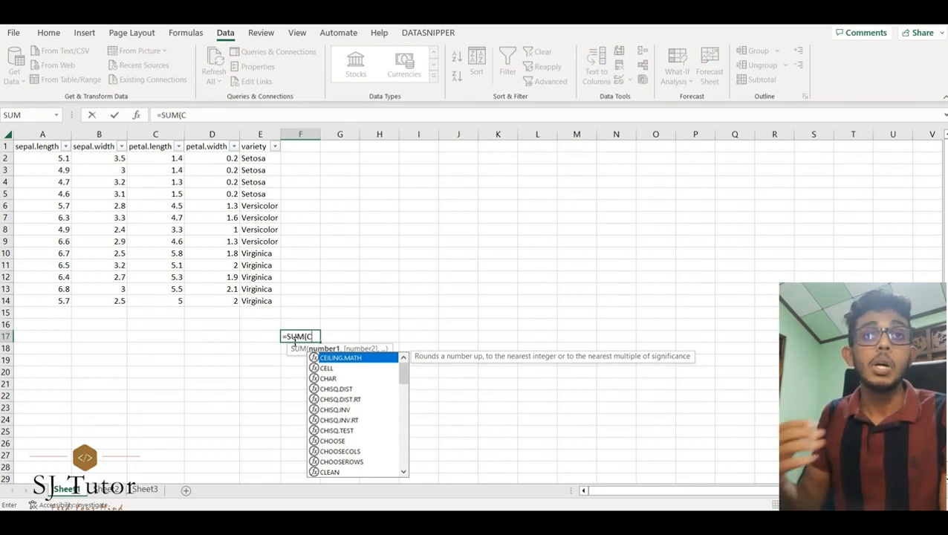
{"action": "type", "text": "2"}
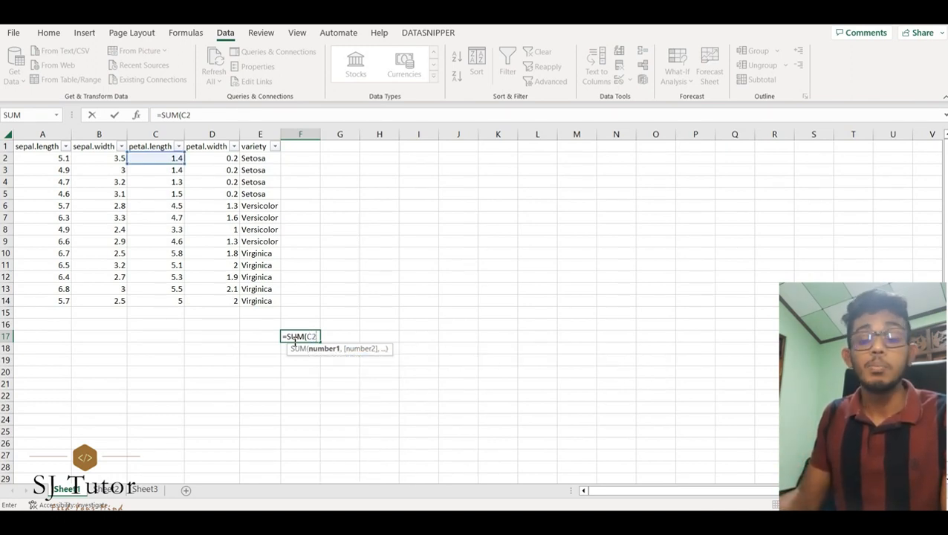
{"action": "type", "text": ":C"}
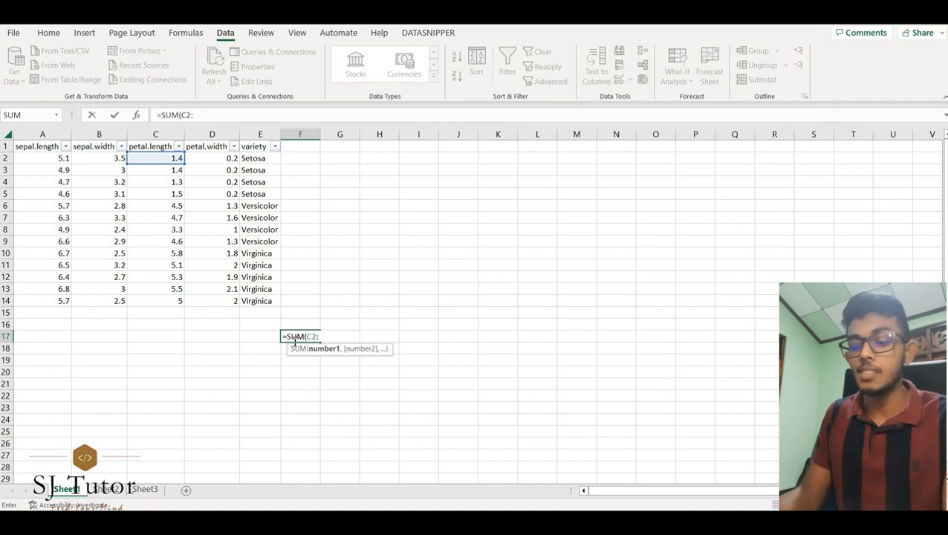
{"action": "key", "text": "BackSpace"}
{"action": "key", "text": "BackSpace"}
{"action": "key", "text": "BackSpace"}
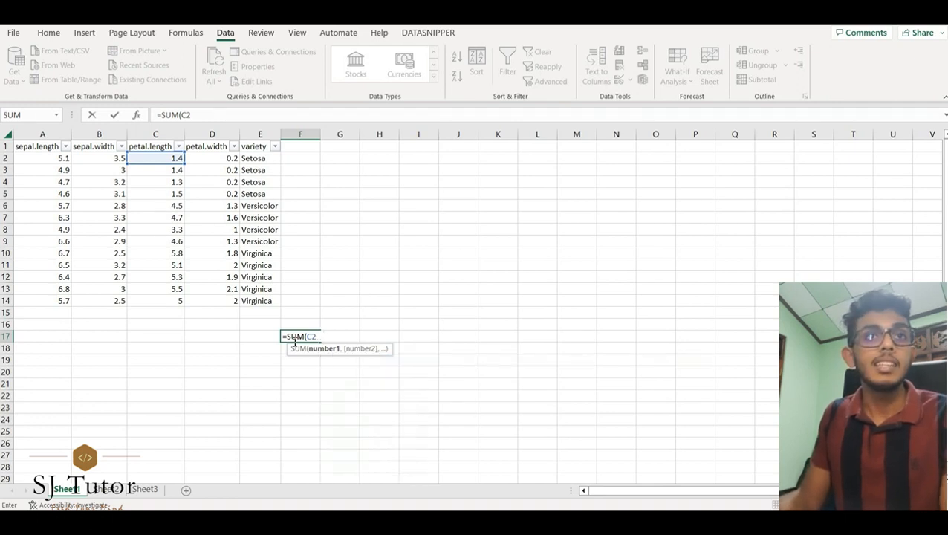
{"action": "type", "text": "14"}
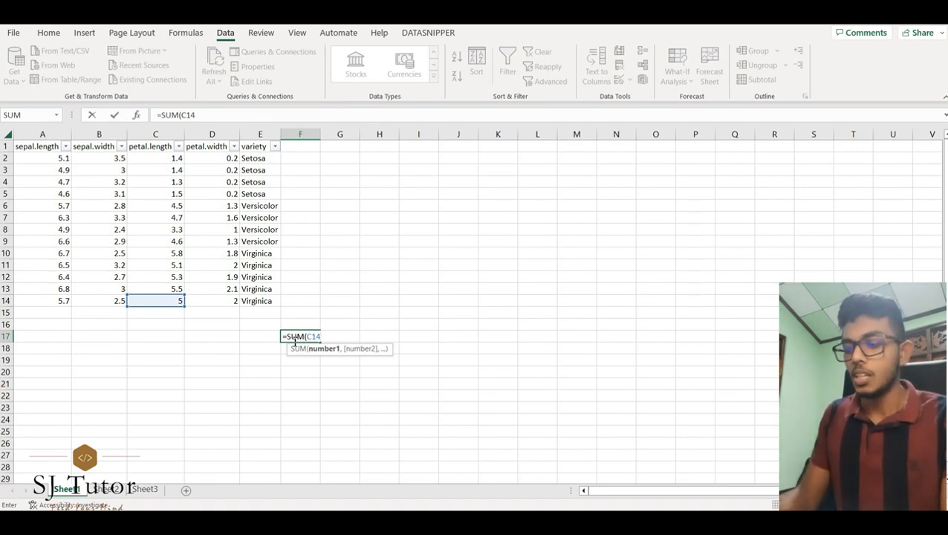
{"action": "type", "text": ","}
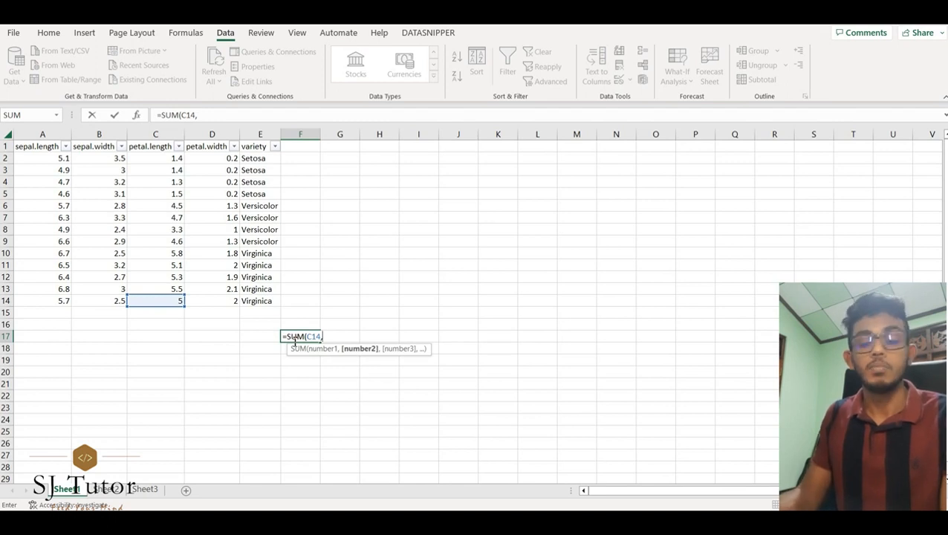
{"action": "type", "text": "D14"}
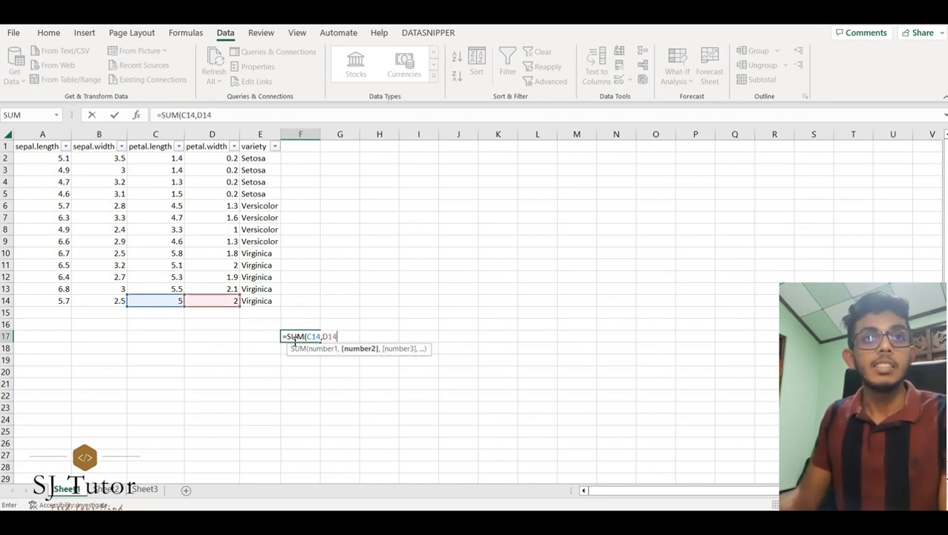
{"action": "type", "text": ")"}
{"action": "key", "text": "Return"}
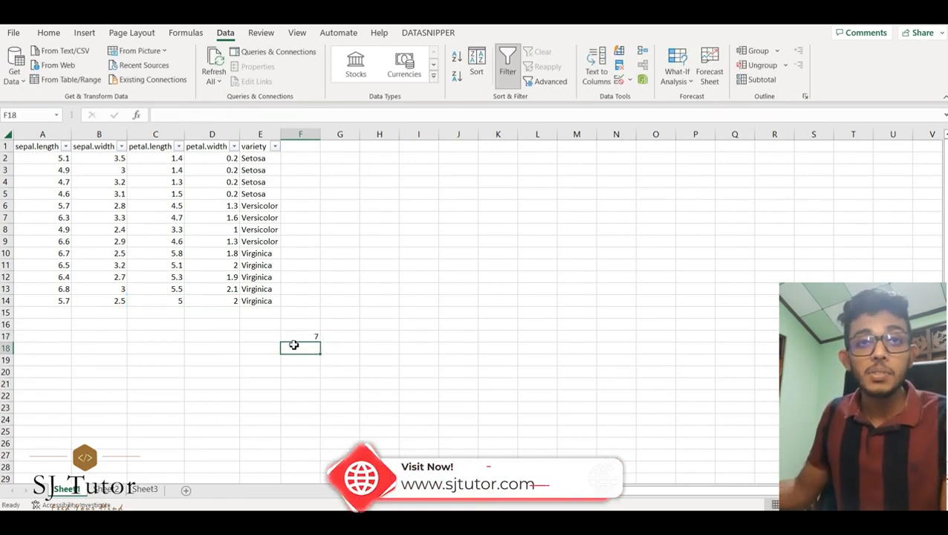
Step: Enter the formula =C14+D14 in cell F18 to add the same two cells with the plus operator
{"action": "type", "text": "="}
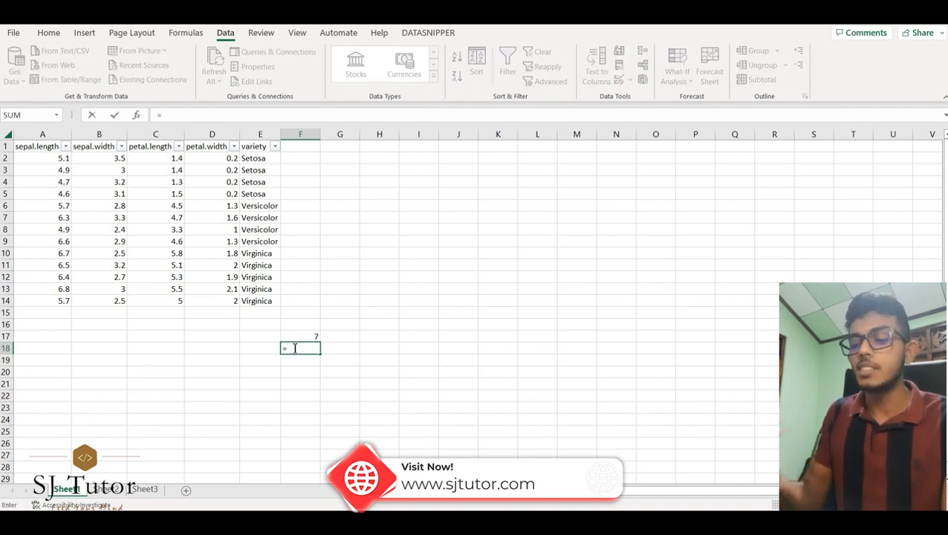
{"action": "type", "text": "C1"}
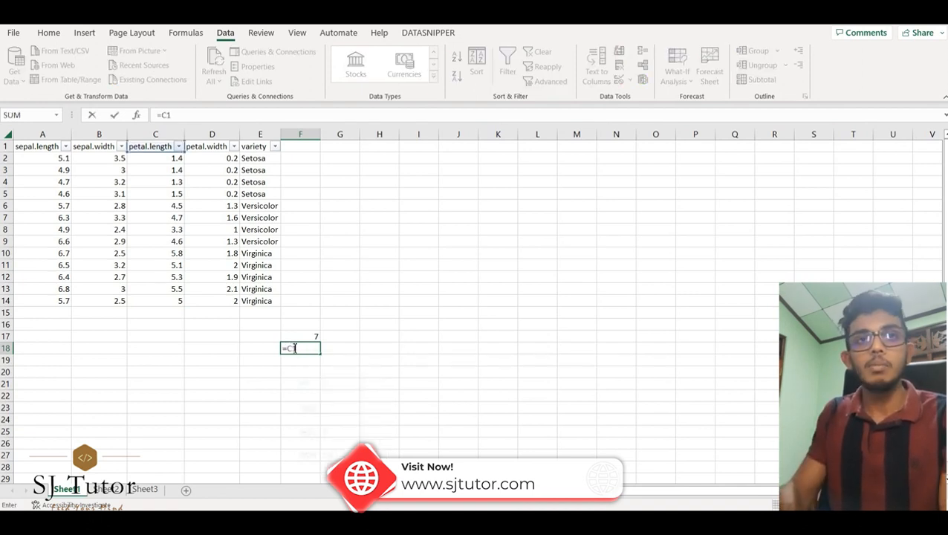
{"action": "type", "text": "4+"}
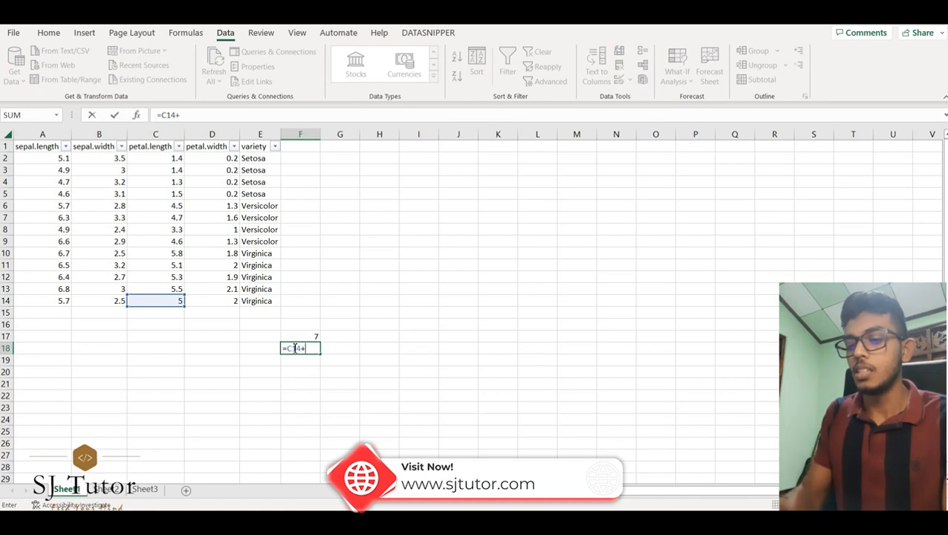
{"action": "type", "text": "D14"}
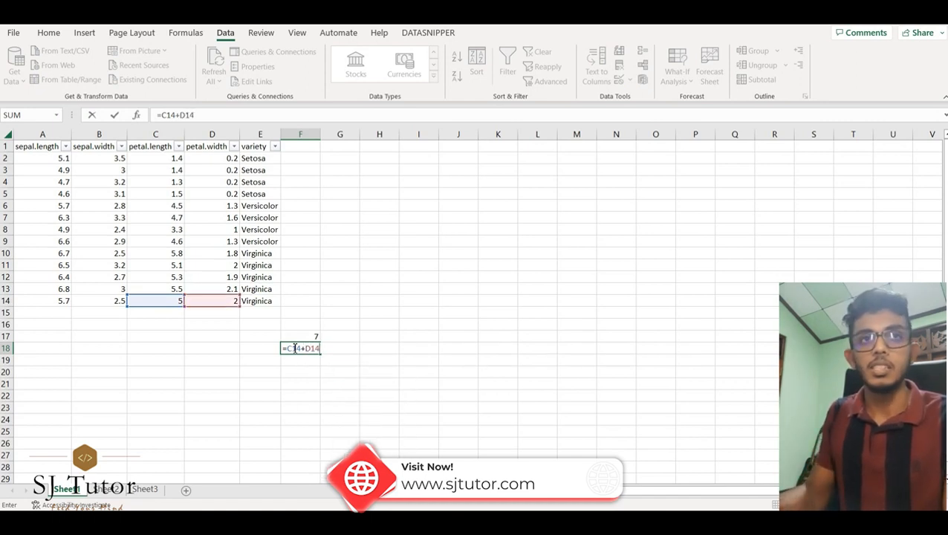
{"action": "key", "text": "Return"}
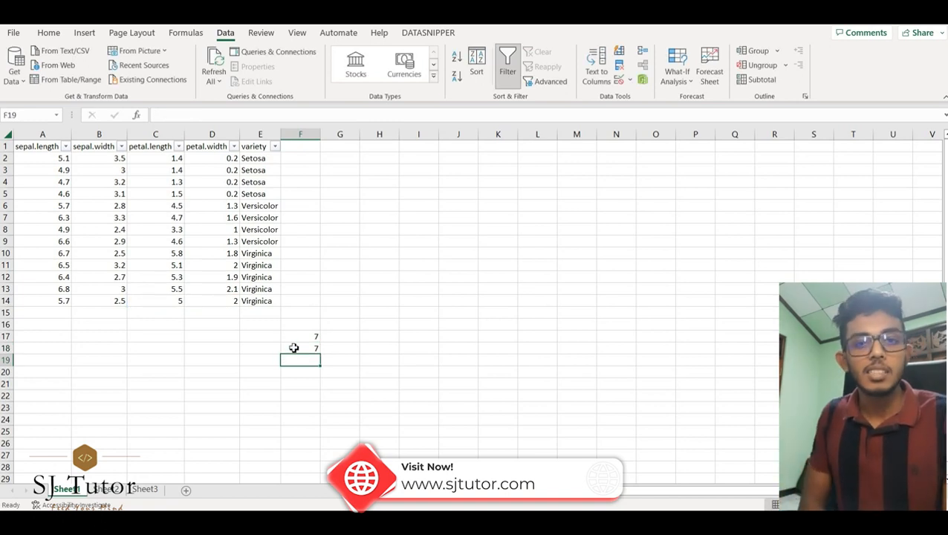